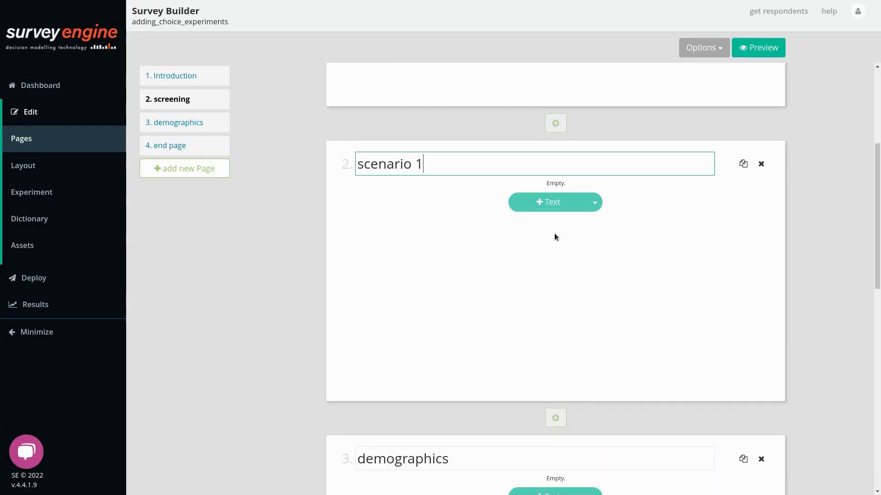
scroll(554, 237, down, 3)
- Rename page 3, the demographics page, to 'scenario 2'
double_click(492, 289)
text(sc)
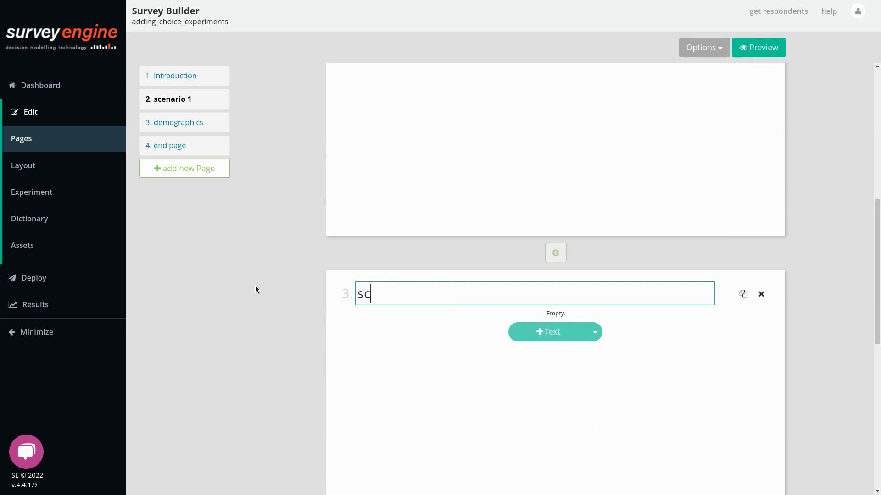
text(enario 2)
scroll(385, 417, down, 1)
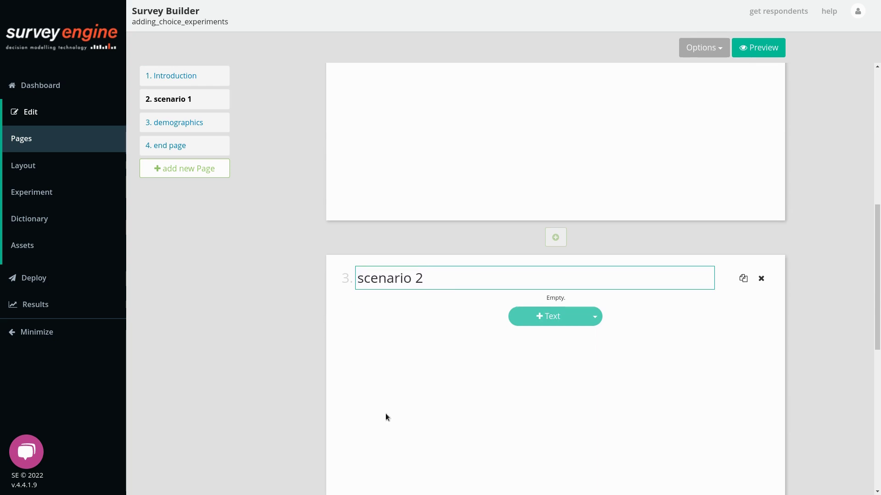
scroll(386, 417, down, 4)
scroll(440, 255, up, 1)
scroll(439, 255, up, 3)
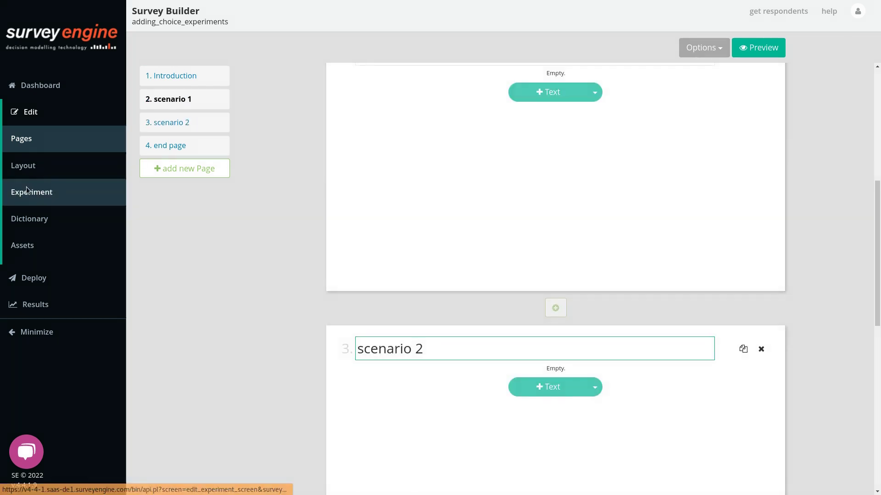
- Begin a new experiment, 'Unlabelled Route Choice', from the survey's Experiment section
click(26, 187)
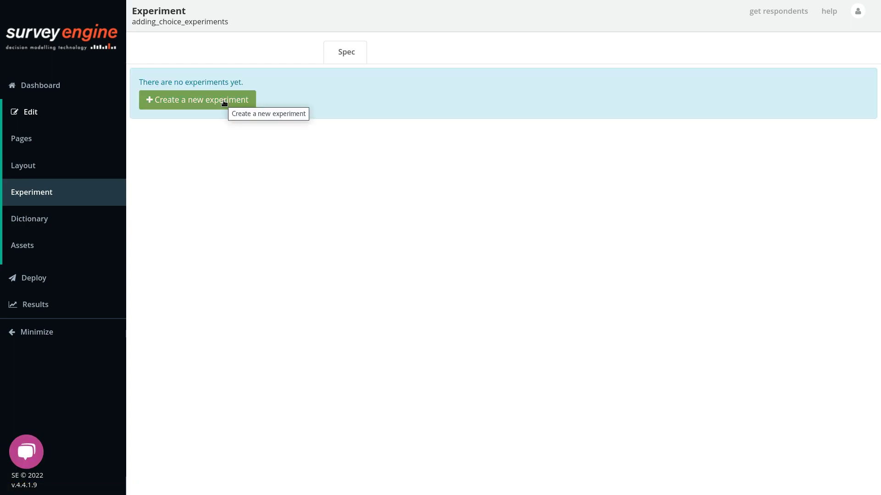
click(224, 103)
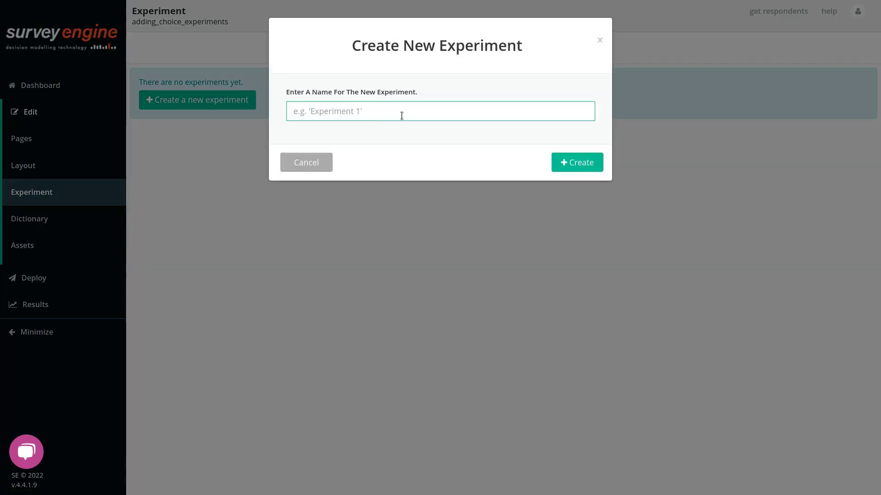
text(route choi)
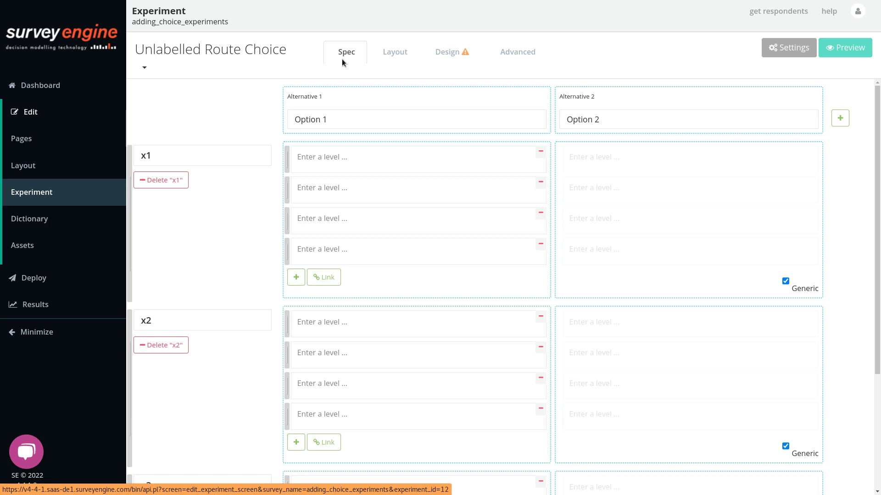
scroll(392, 157, down, 3)
scroll(425, 249, up, 3)
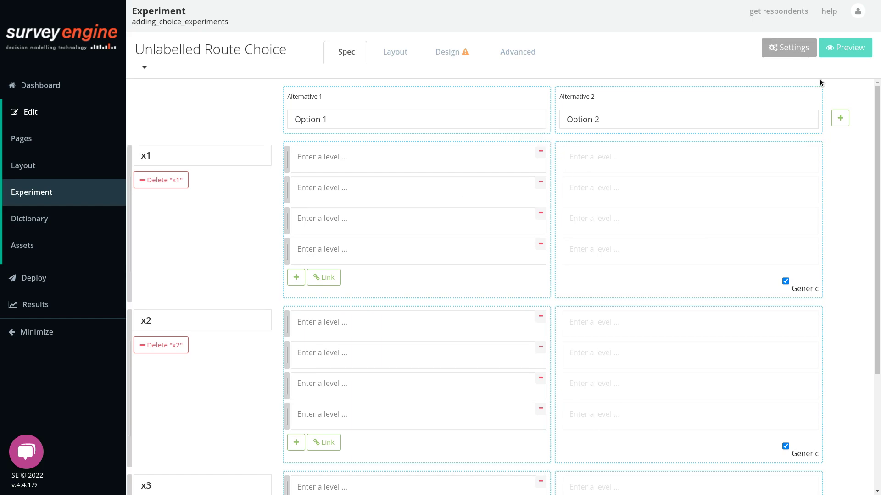
click(785, 49)
click(554, 155)
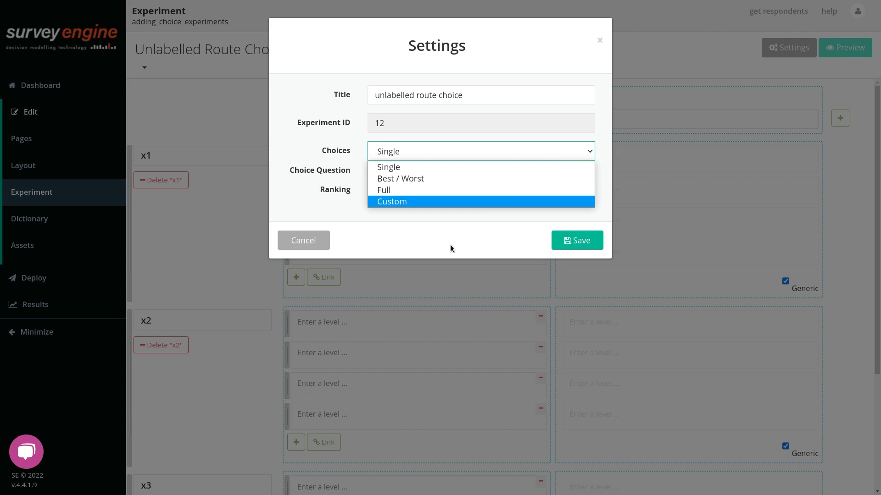
click(450, 223)
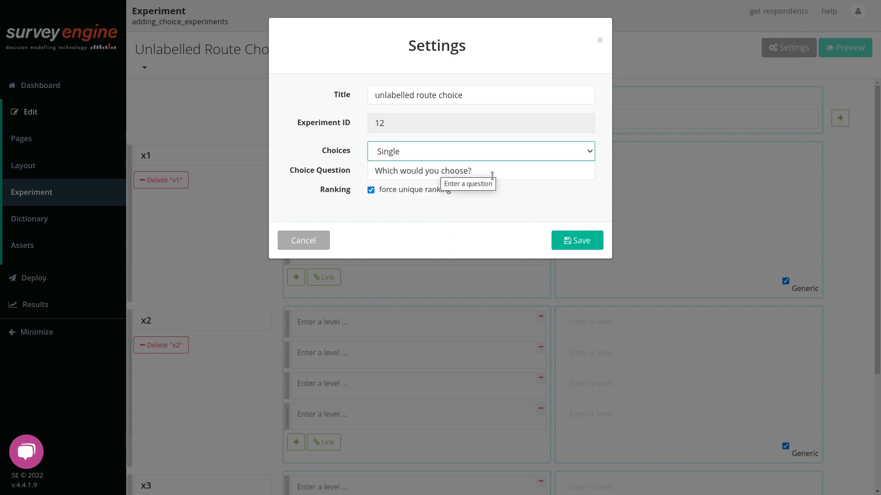
click(599, 40)
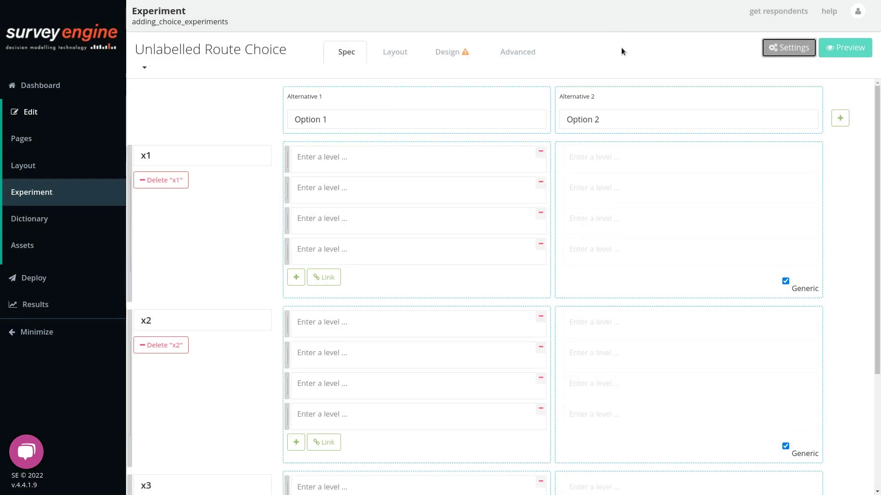
click(401, 53)
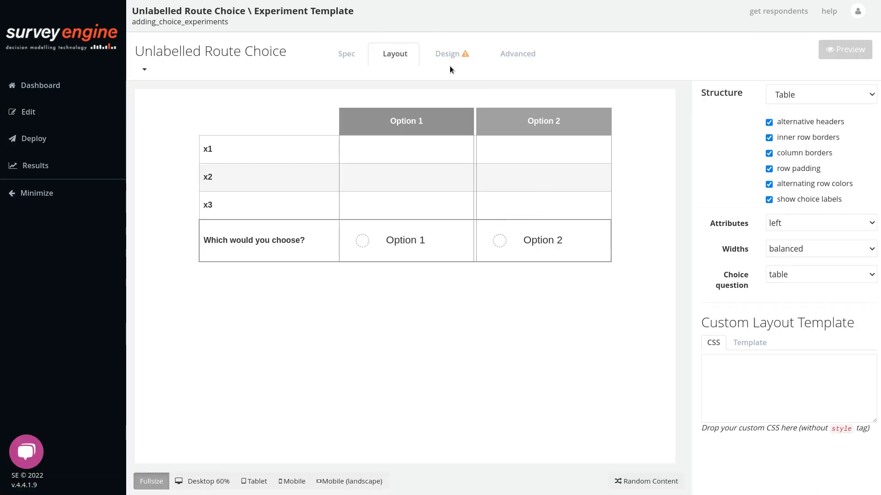
click(451, 57)
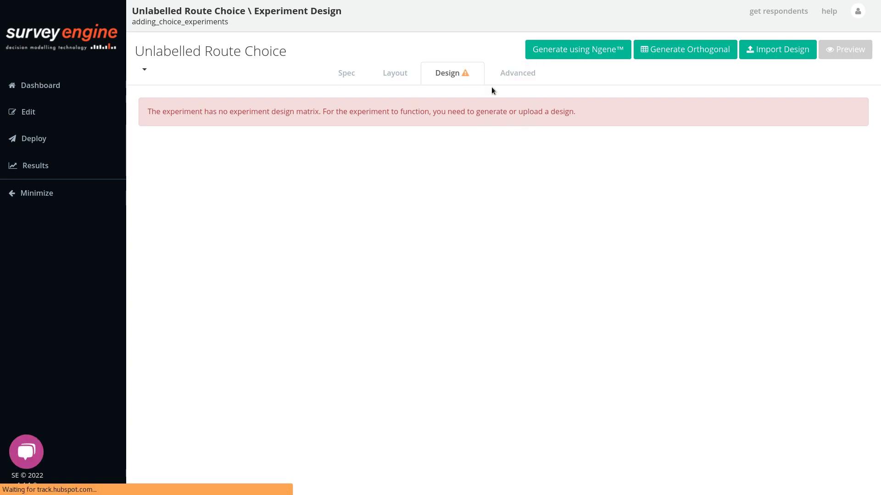
click(515, 73)
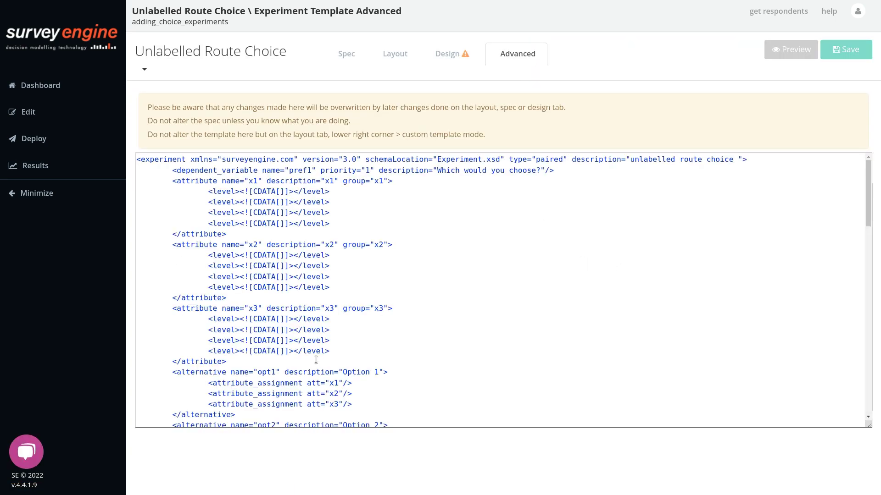
click(346, 58)
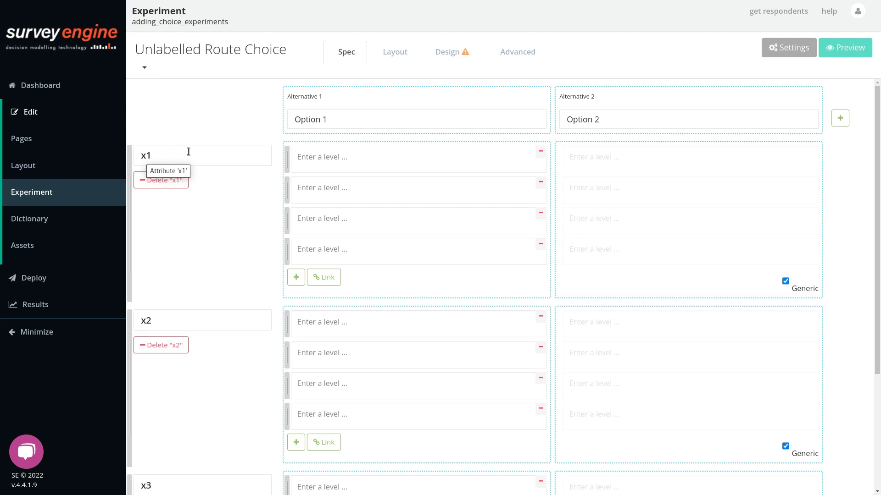
- Rename x1 to travel time with levels 20 minutes, 40 minutes and 1 hour
drag(221, 152, 88, 153)
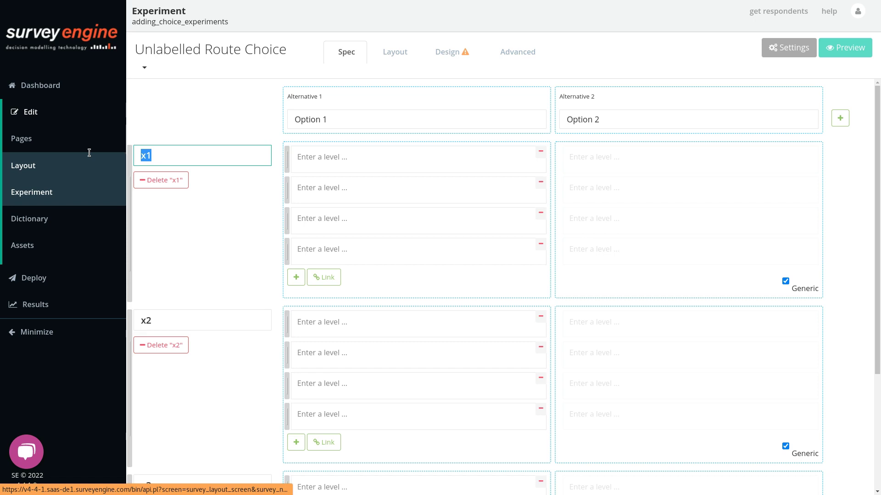
text(travel time)
click(368, 159)
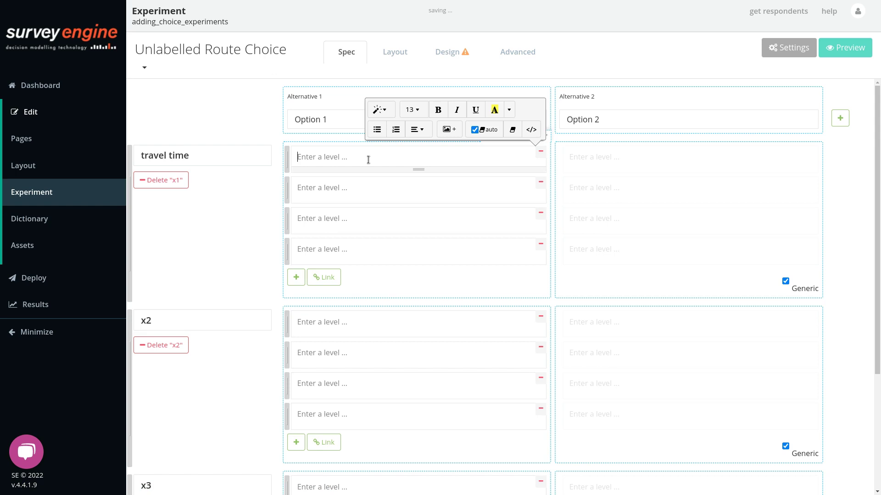
text(20 minutes)
click(368, 190)
text(40 minutes)
click(326, 218)
text(1)
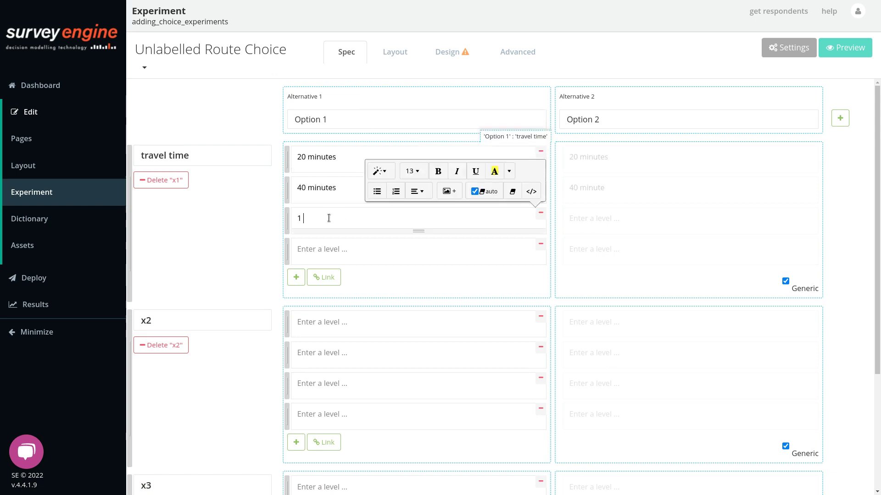
text( hour)
click(541, 247)
- Rename x2 to congestion with levels none, some and frequent
double_click(170, 290)
text(congestion)
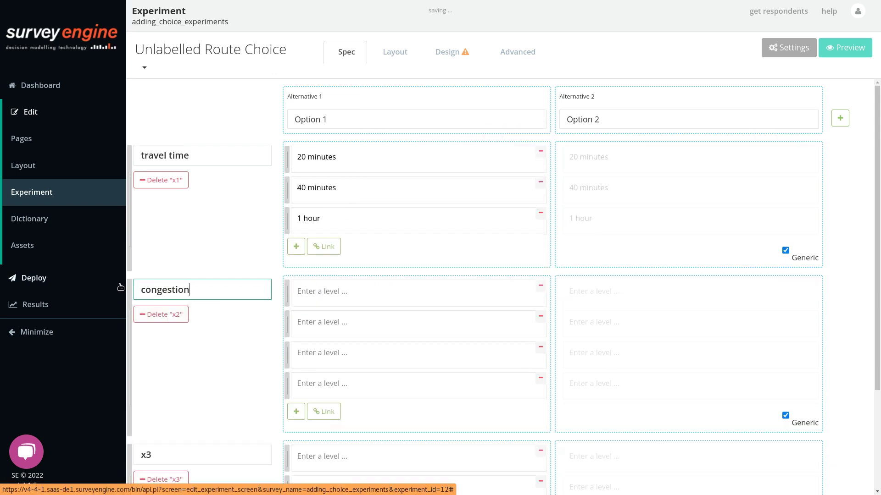
click(371, 295)
text(none)
click(324, 321)
text(some)
click(354, 349)
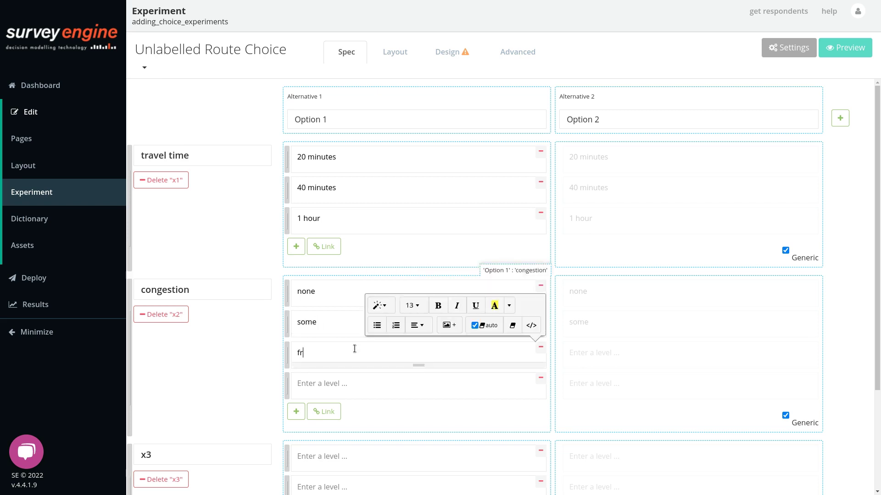
text(frreque)
key(BackSpace)
key(BackSpace)
key(BackSpace)
key(BackSpace)
key(BackSpace)
text(equent)
- Rename x3 to toll with levels none, $2.00, $5.00 and $10.00
double_click(146, 454)
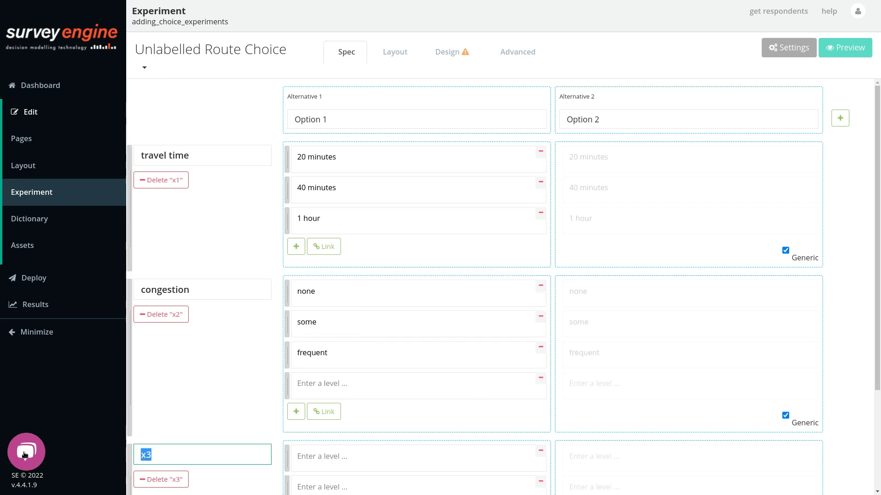
text(llot)
key(ctrl+a)
text(toll)
scroll(347, 363, down, 2)
click(366, 351)
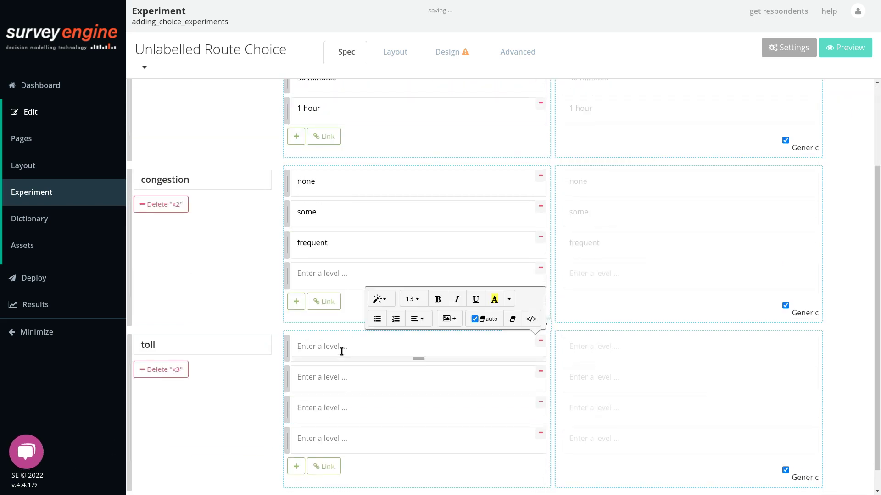
text(none)
click(350, 376)
text($2.00)
click(315, 409)
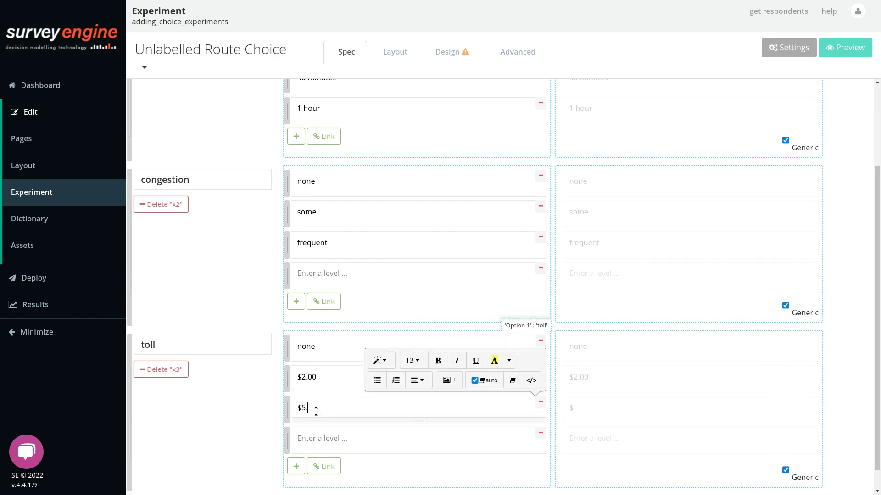
text($5.00)
click(300, 440)
text($10.00)
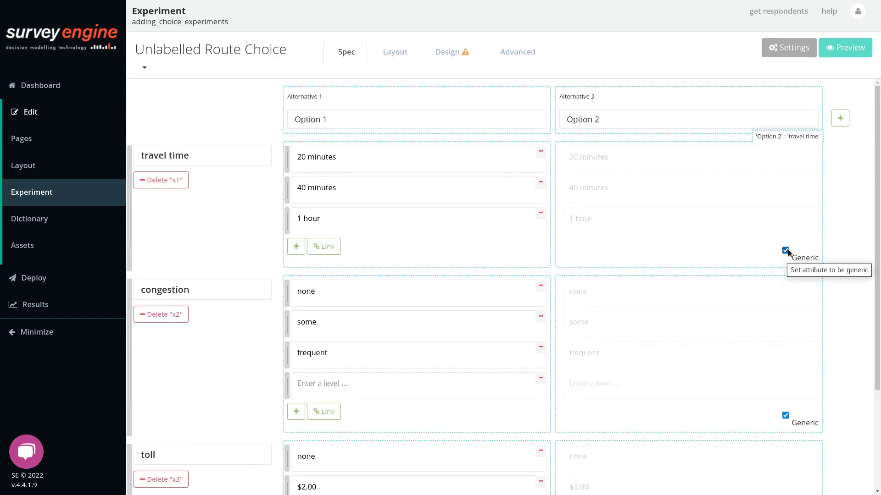
- Finish the toll levels and keep travel time generic across both options
click(208, 423)
scroll(487, 309, up, 3)
click(786, 251)
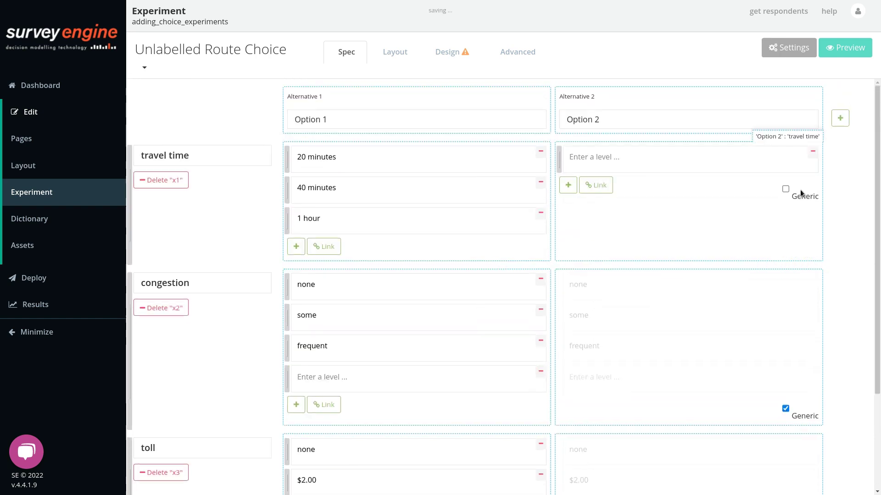
click(786, 190)
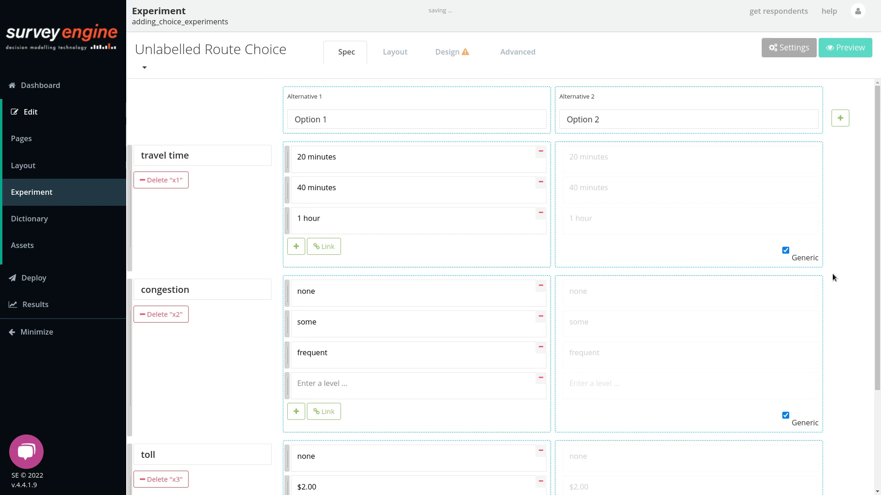
- Keep single choice as the experiment's response type and close the settings
click(792, 56)
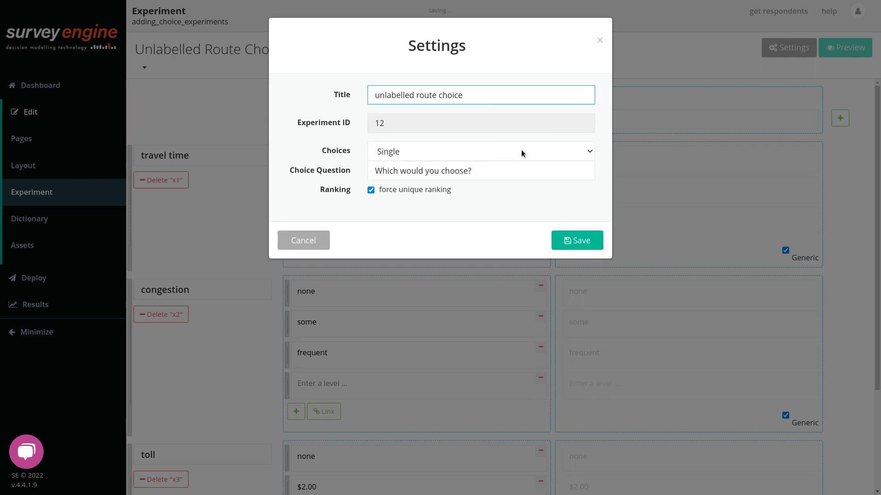
click(521, 150)
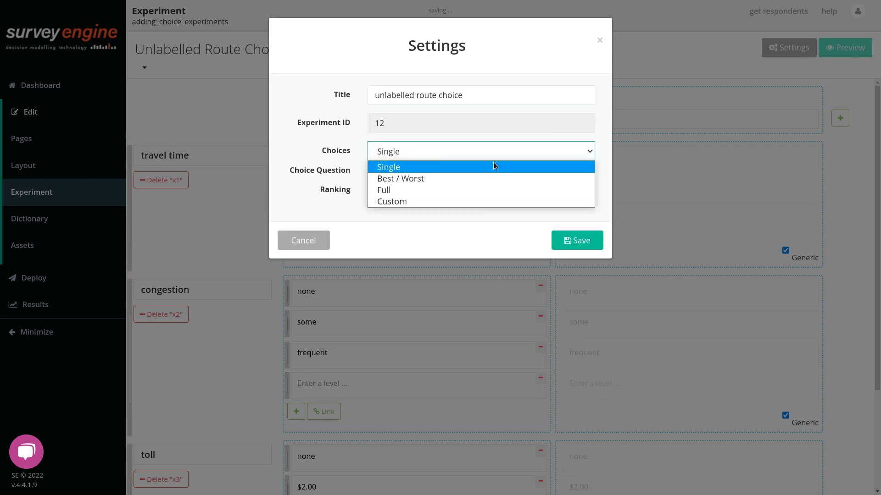
click(495, 166)
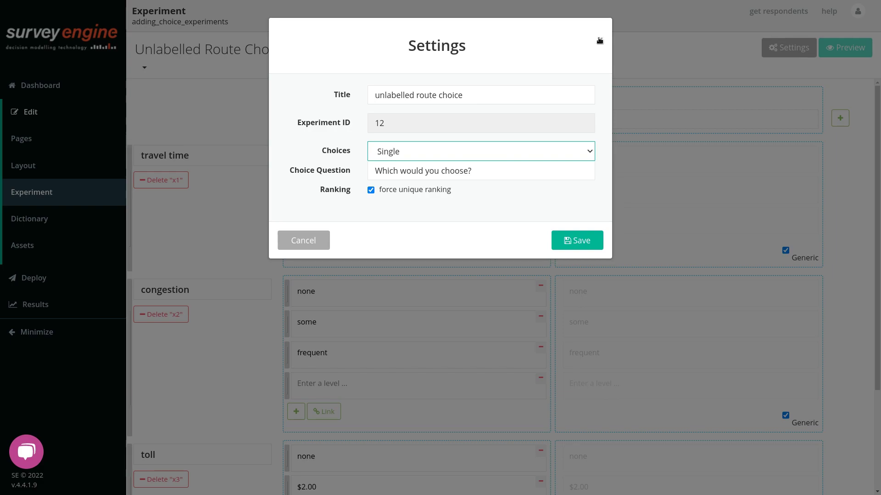
click(600, 40)
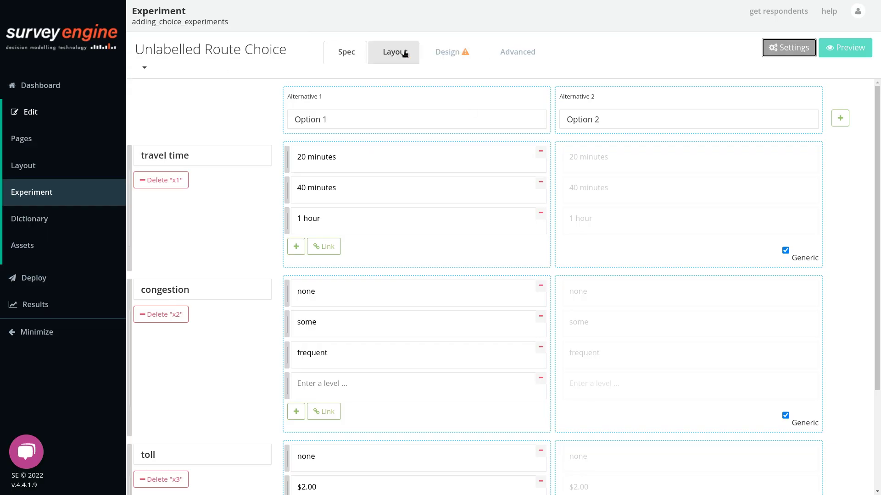
- Preview several random choice sets in the experiment's layout
click(402, 52)
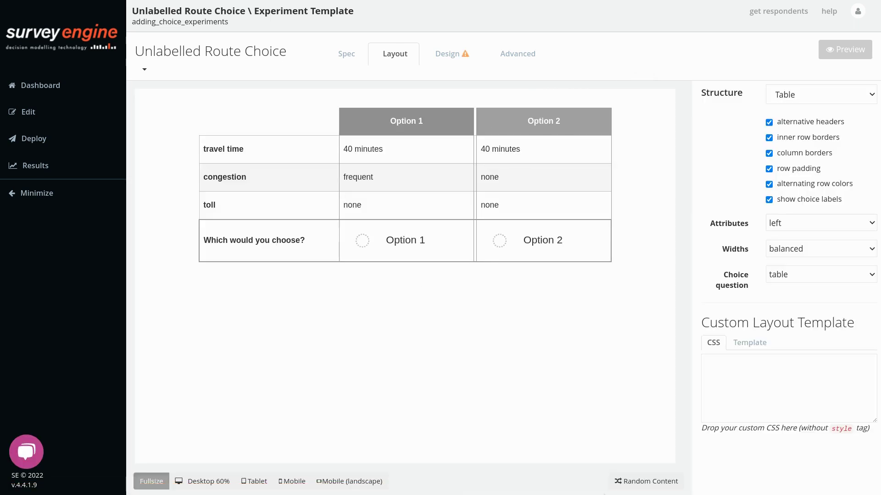
click(637, 482)
click(637, 482)
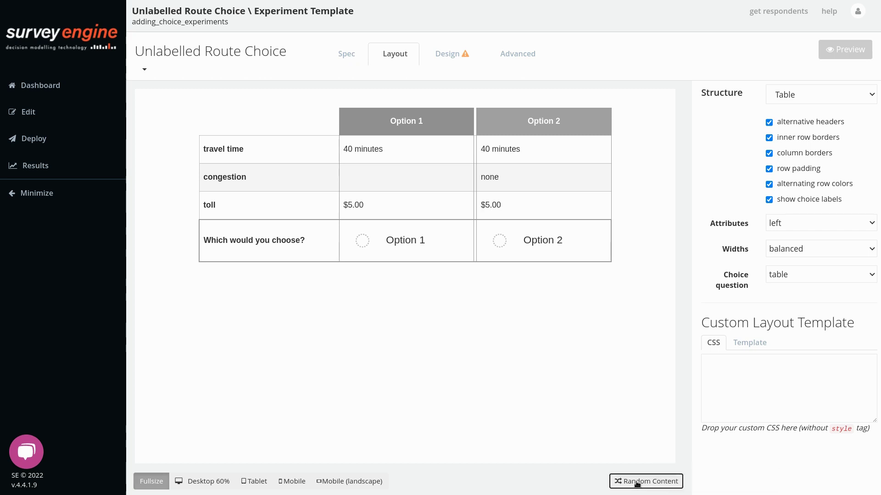
click(637, 482)
click(637, 482)
click(636, 482)
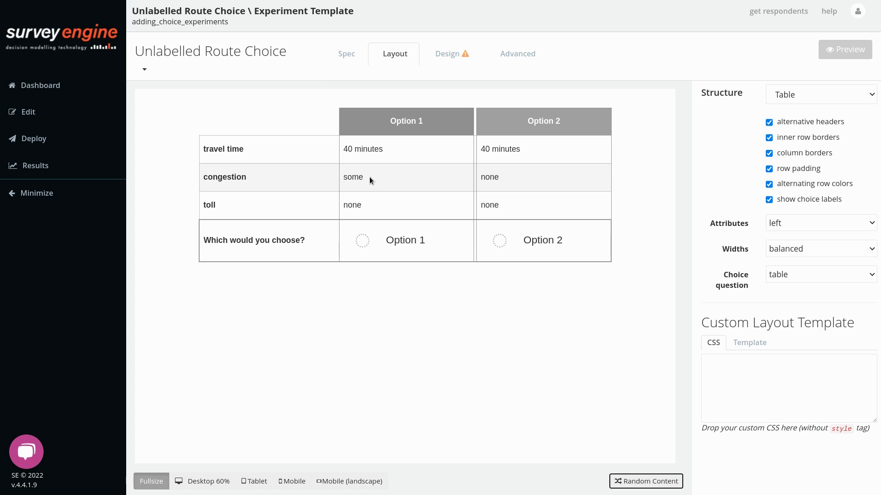
click(643, 482)
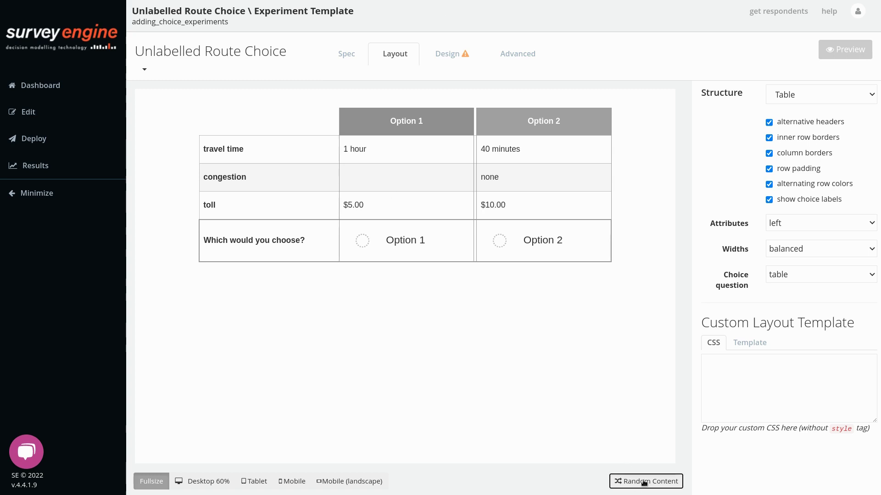
click(645, 482)
- Preview the choice task at Tablet, Mobile and Mobile landscape sizes, then return to Fullsize
click(260, 484)
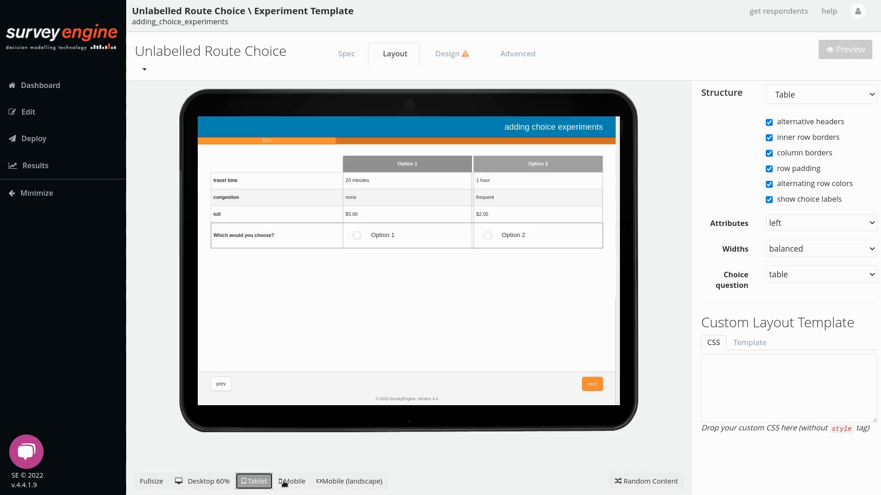
click(289, 482)
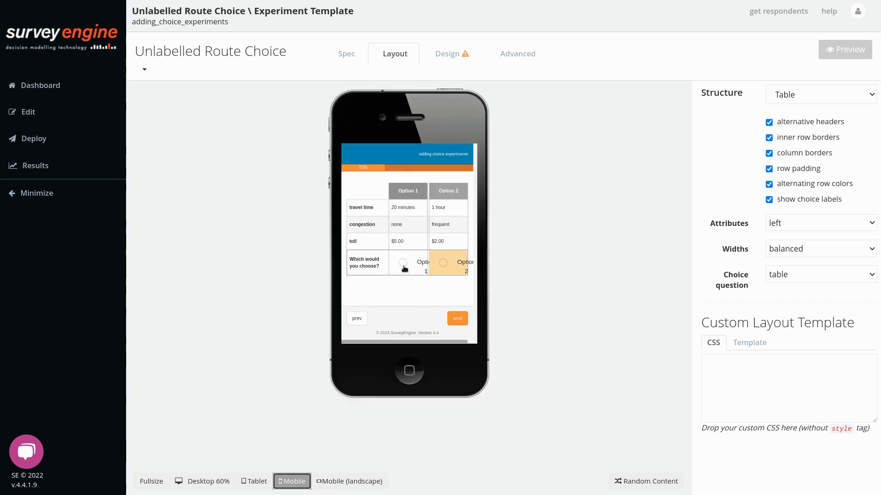
click(331, 483)
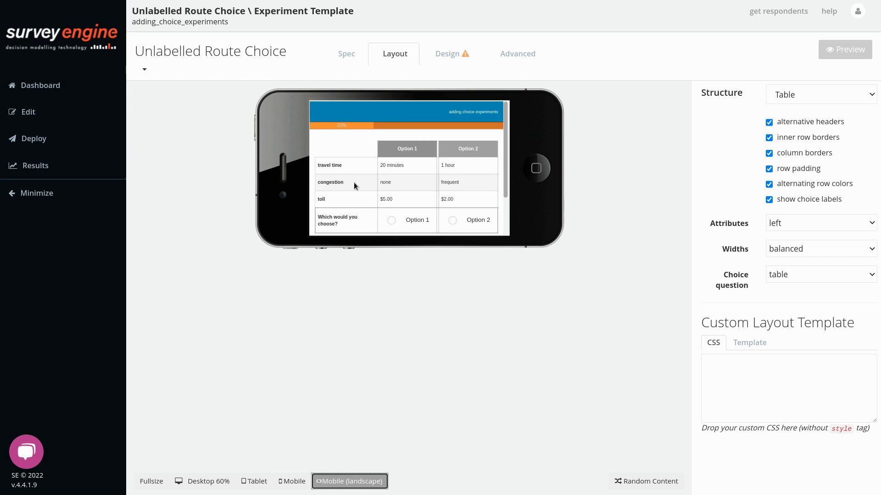
click(151, 482)
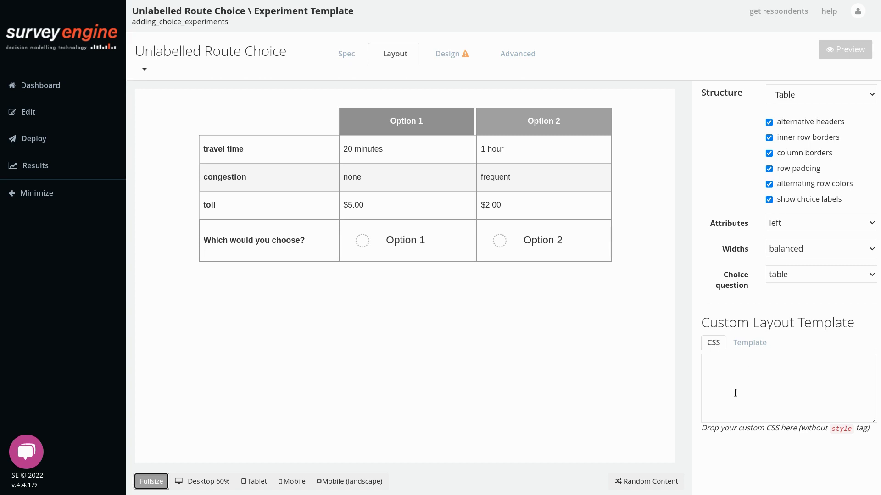
click(834, 89)
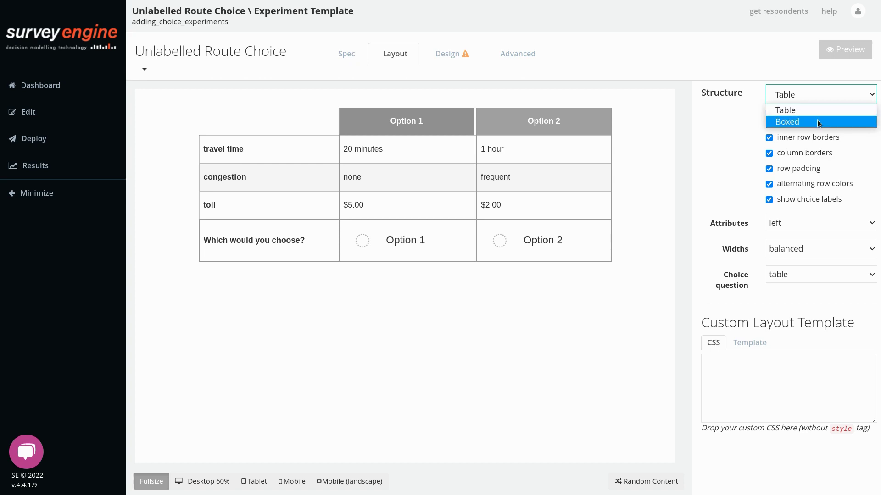
click(808, 72)
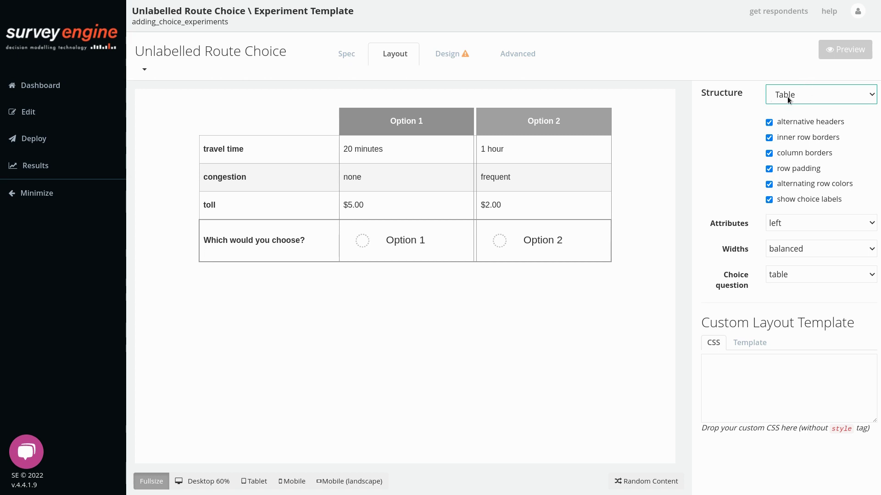
click(769, 122)
click(768, 138)
click(769, 137)
click(768, 153)
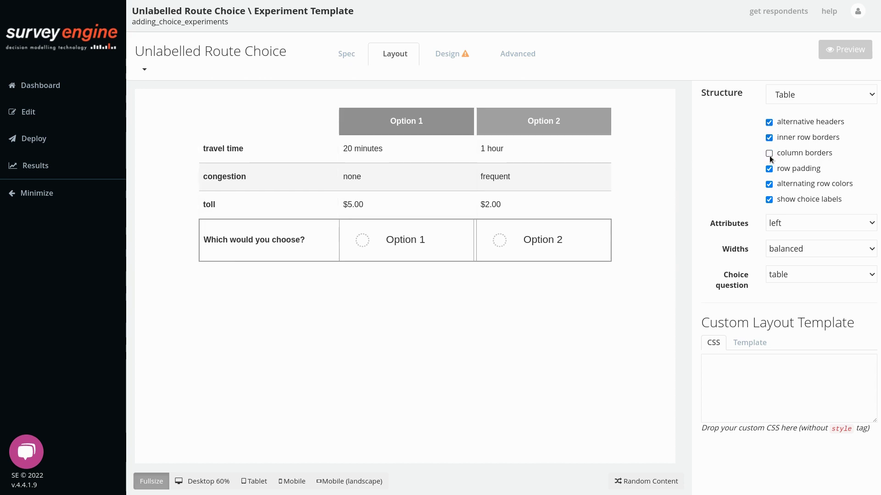
click(768, 169)
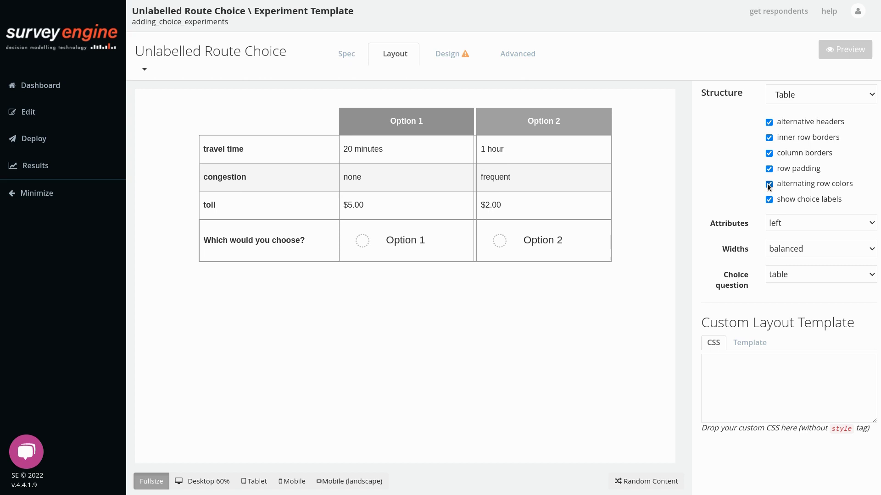
click(768, 184)
click(769, 199)
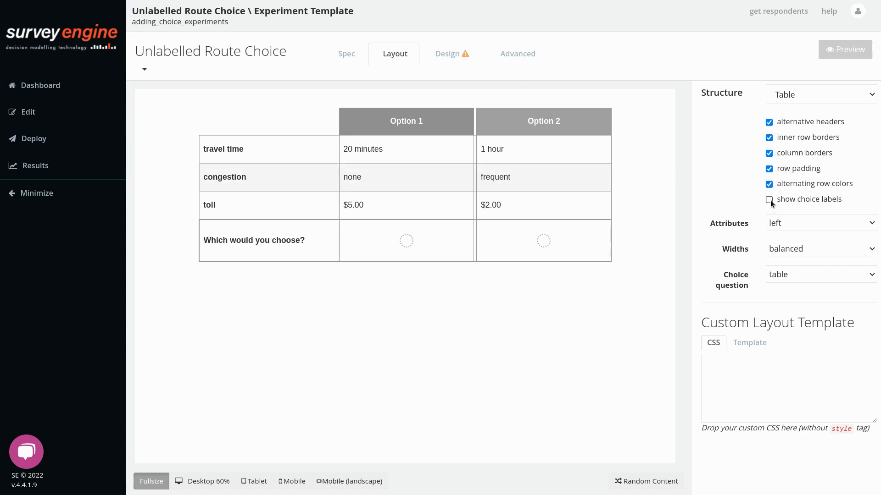
click(770, 201)
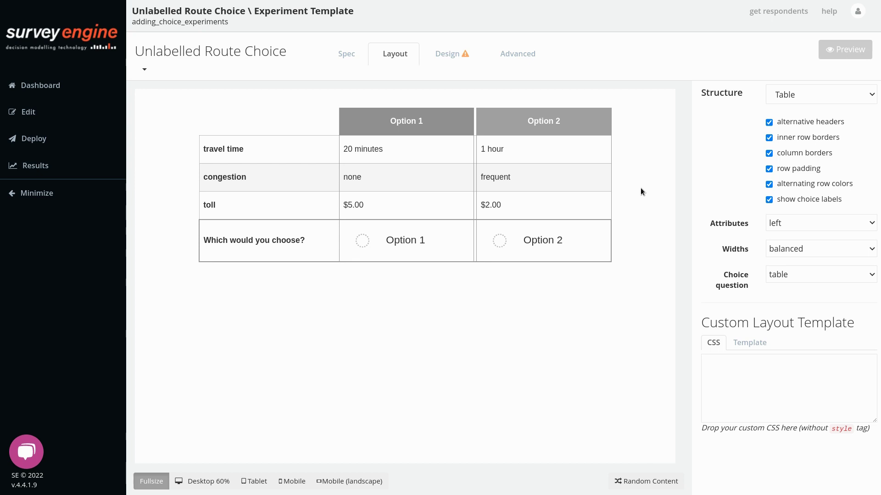
click(812, 219)
key(Escape)
click(798, 246)
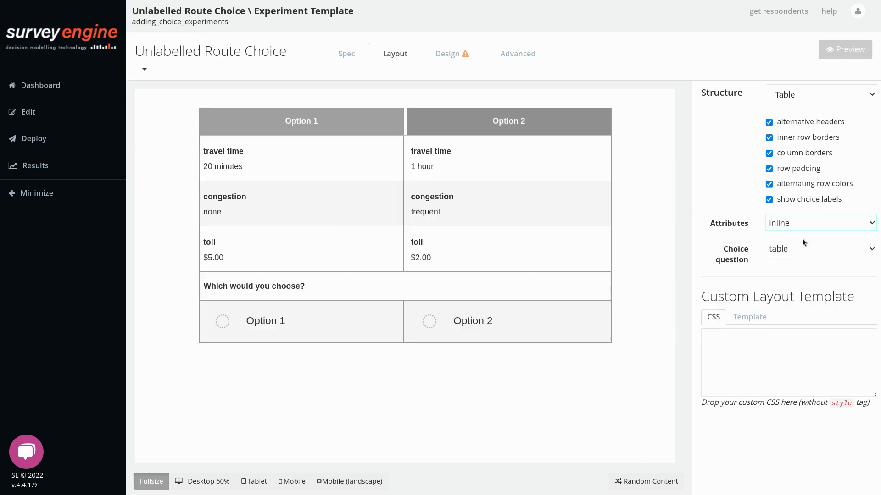
click(805, 221)
click(792, 256)
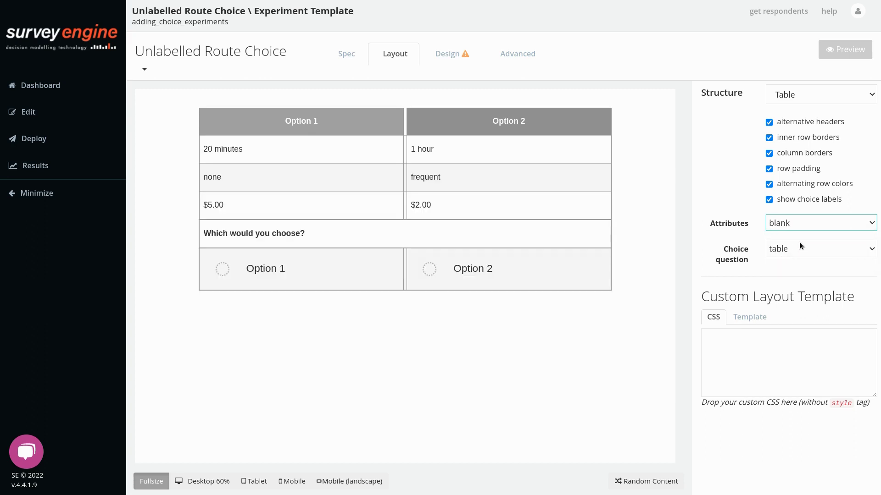
click(822, 222)
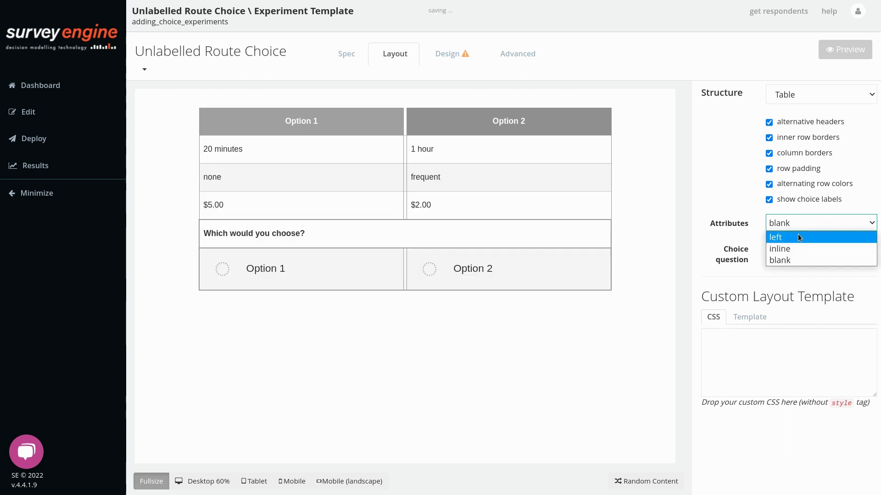
click(797, 234)
click(803, 254)
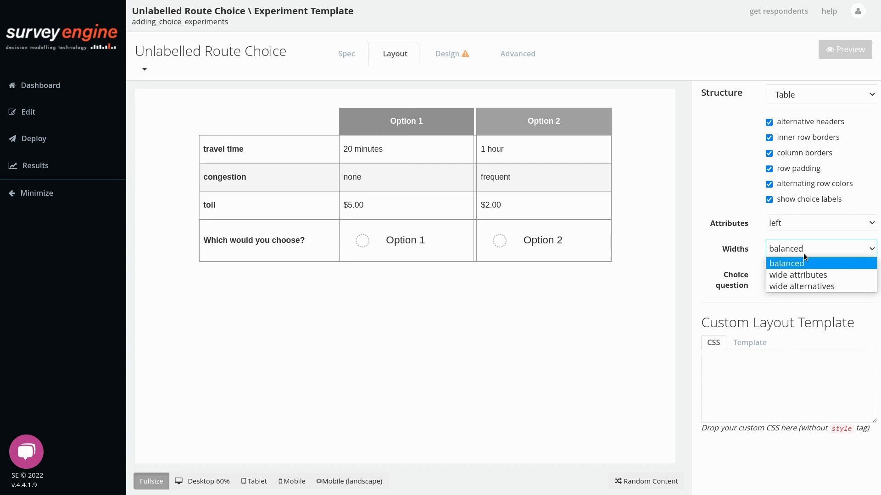
click(798, 275)
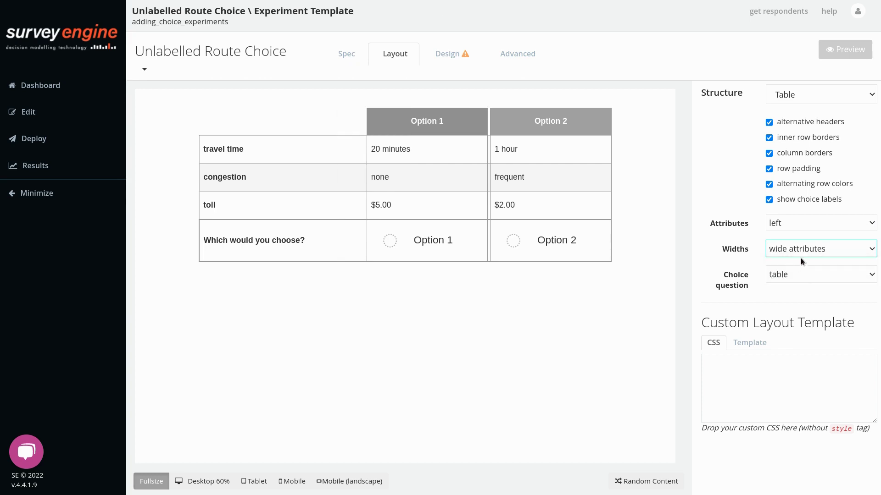
click(800, 252)
click(794, 282)
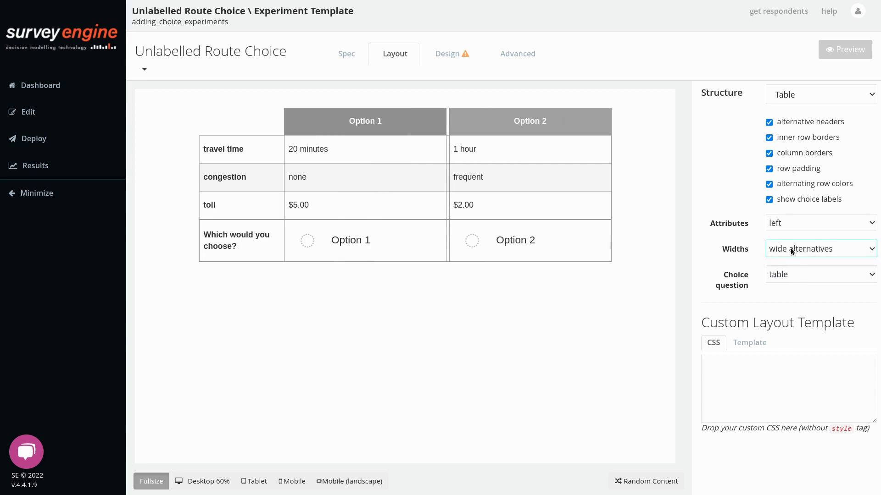
click(791, 248)
click(794, 266)
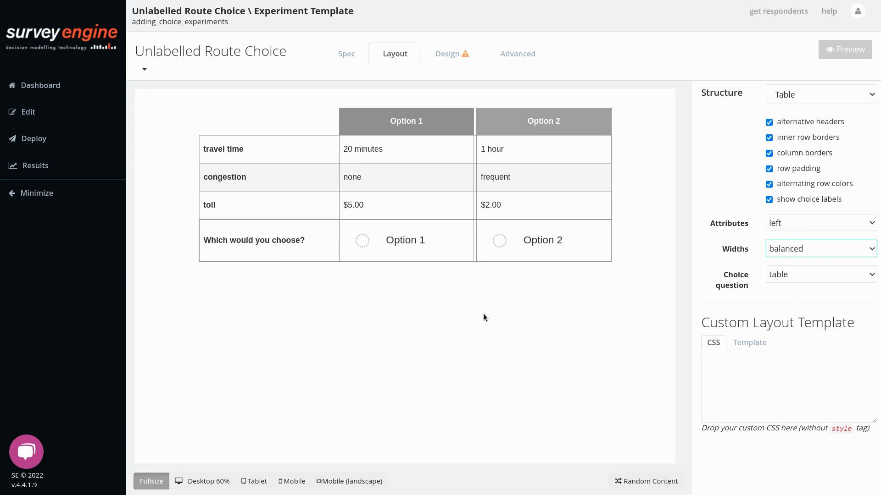
click(802, 274)
click(797, 301)
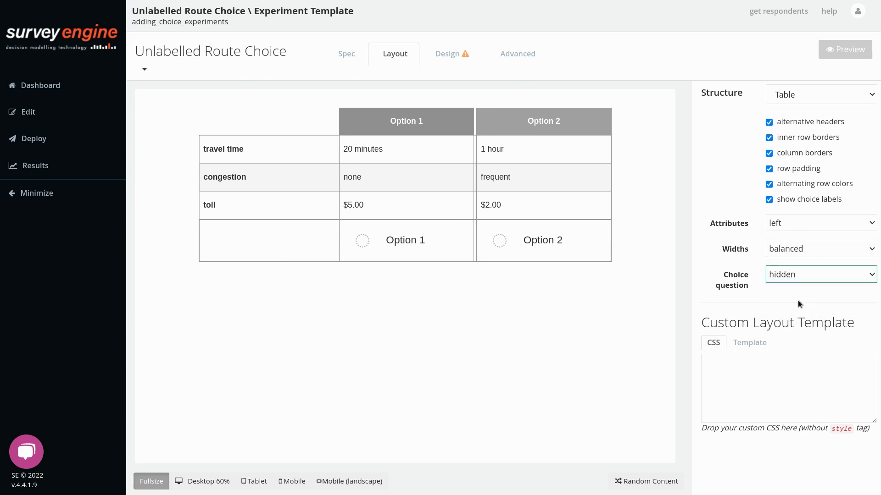
click(794, 273)
click(793, 312)
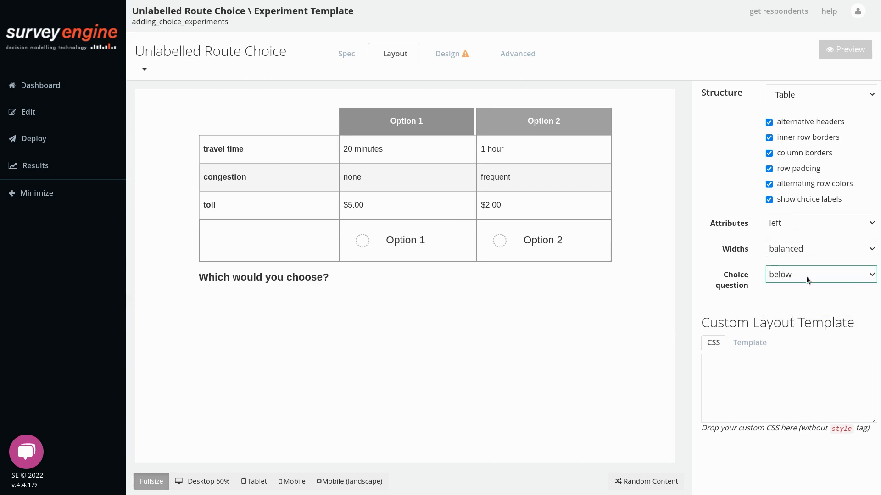
click(806, 276)
click(792, 289)
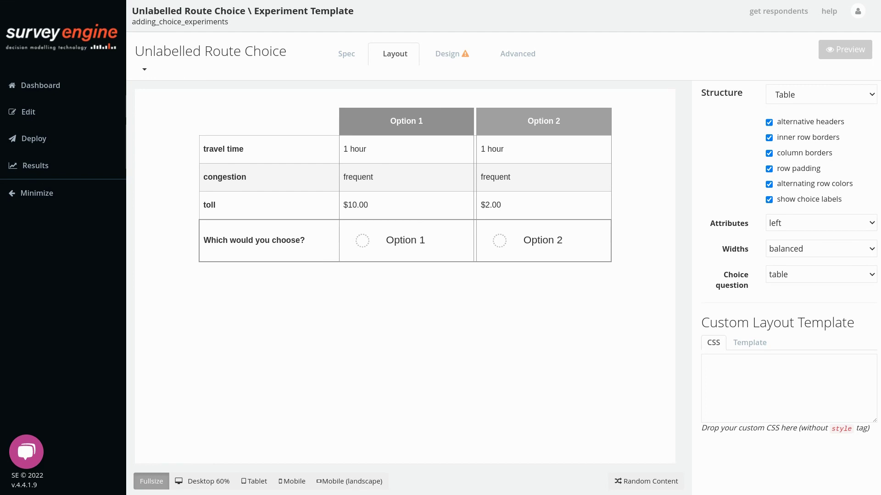
- Switch the layout structure to boxes and show the alternatives' font styling
click(818, 95)
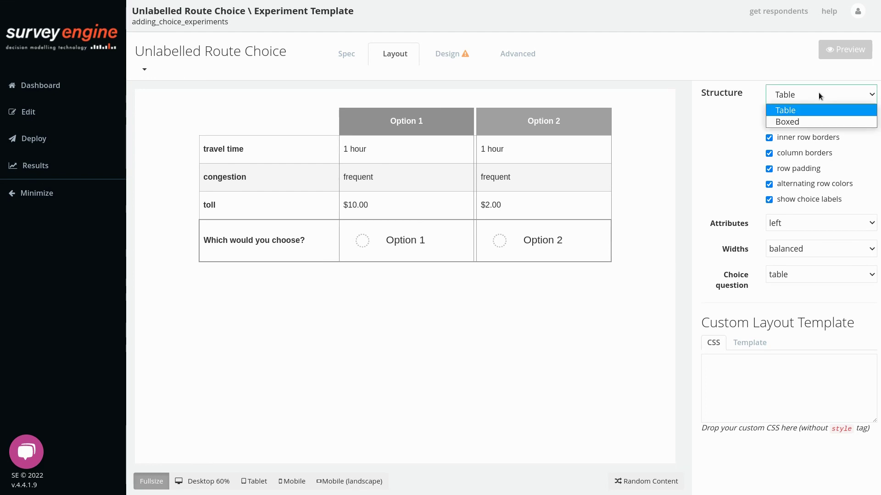
click(803, 122)
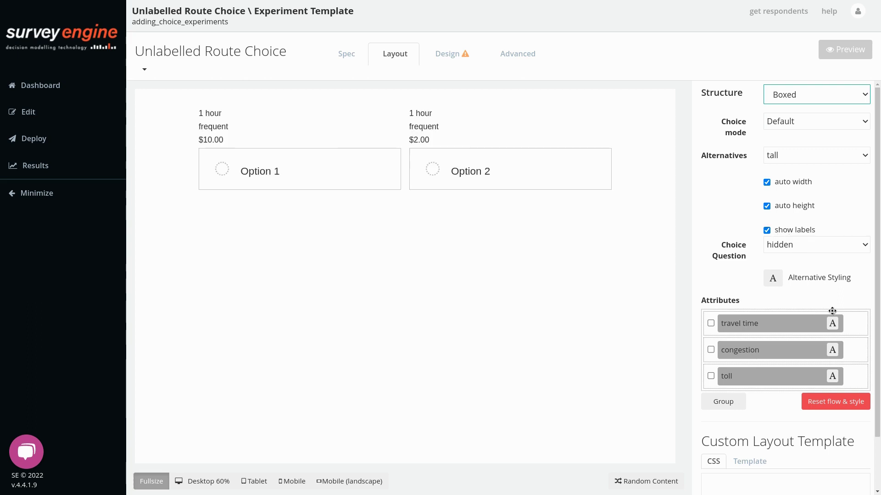
click(772, 278)
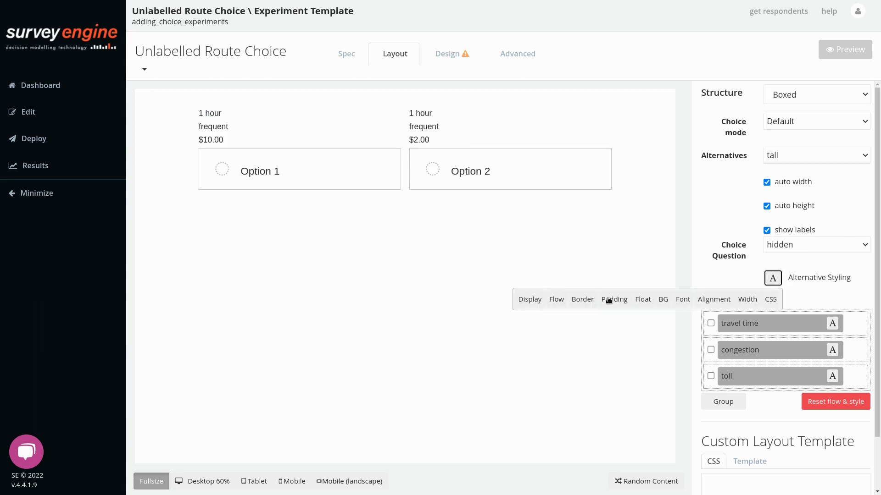
click(680, 300)
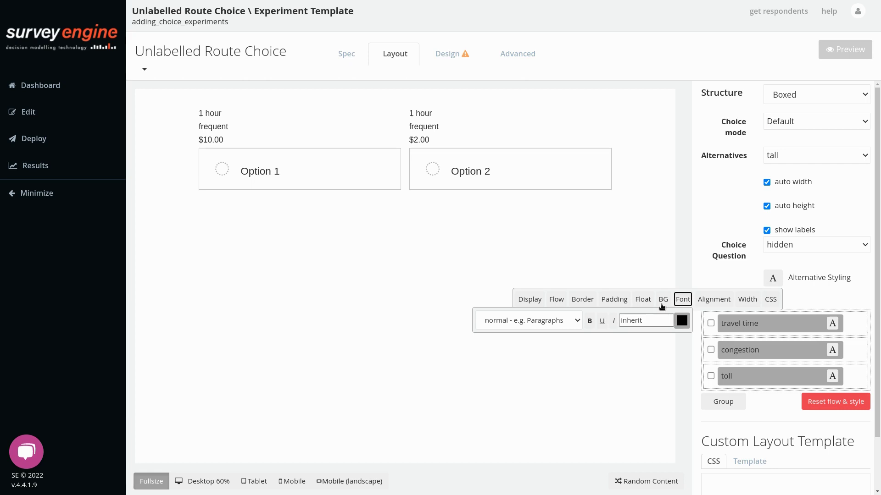
- Try huge, then small attribute label text, settling on normal size
click(532, 321)
click(518, 372)
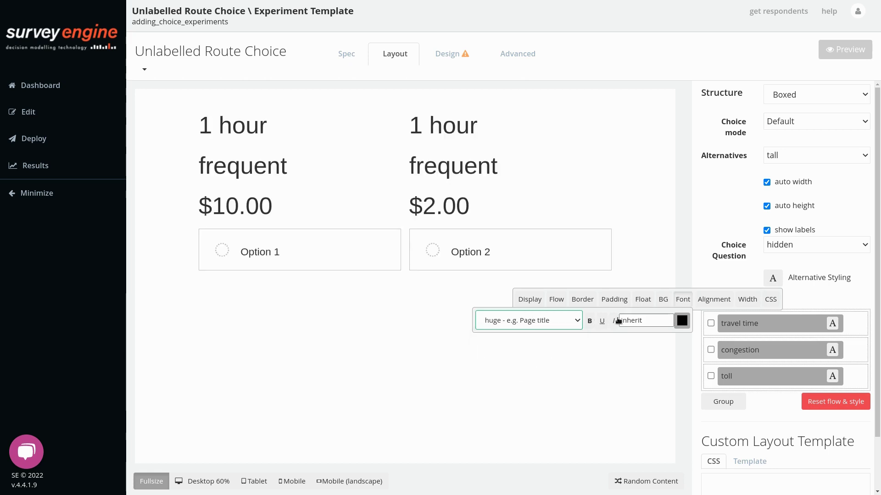
click(563, 317)
click(537, 332)
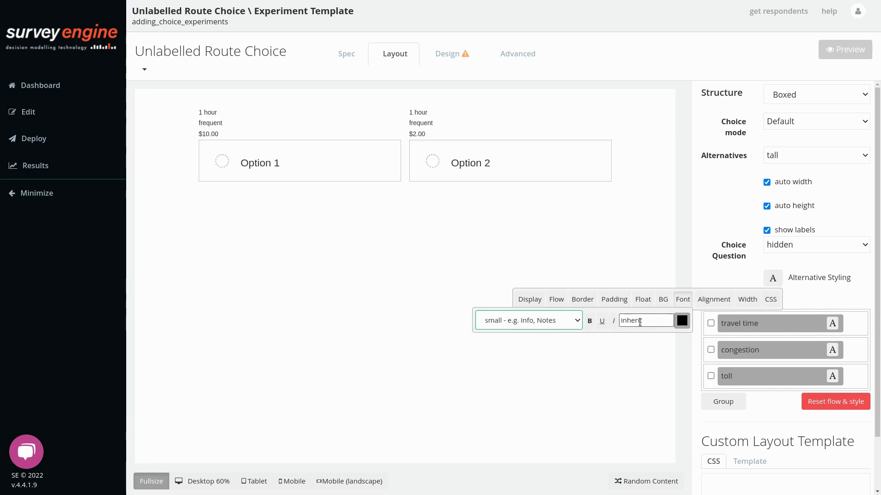
click(553, 322)
click(532, 344)
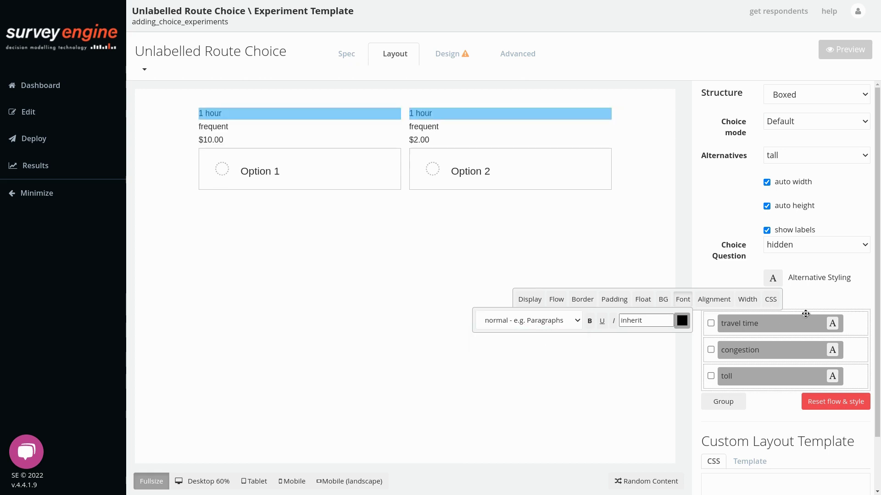
scroll(791, 413, down, 2)
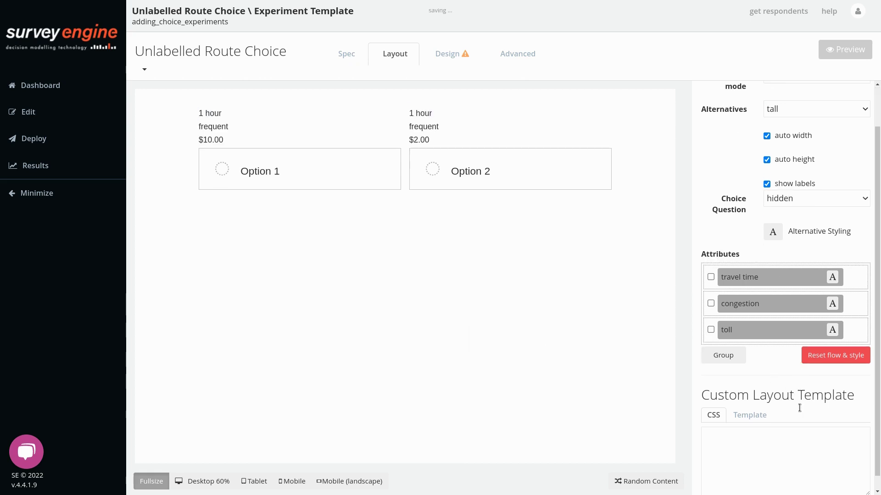
- Enter the custom CSS rule .attribute { font-size: 2em; color: red } and select it all
click(773, 424)
text(.a)
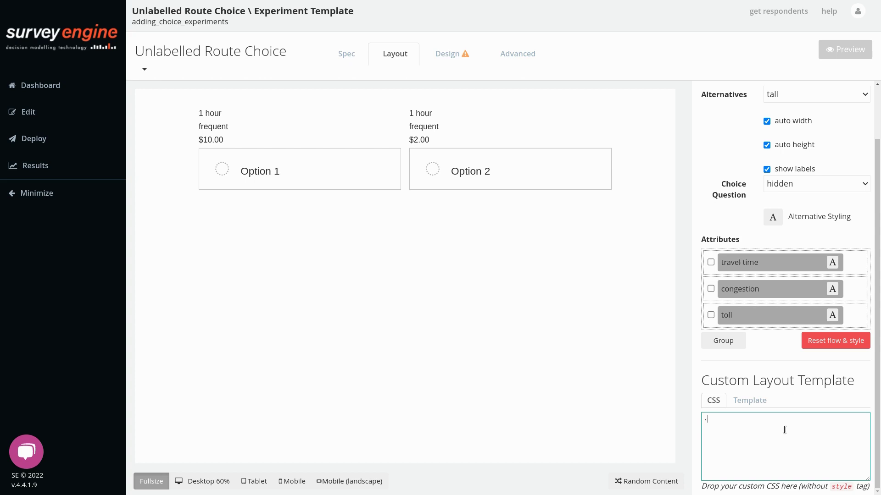
text(ttribute {)
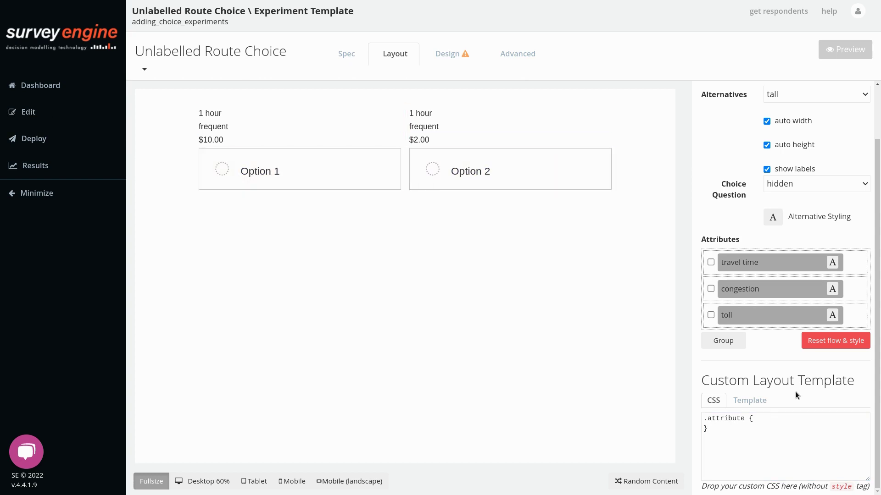
click(772, 417)
text(font-size: 2em;)
key(Return)
text(color :red)
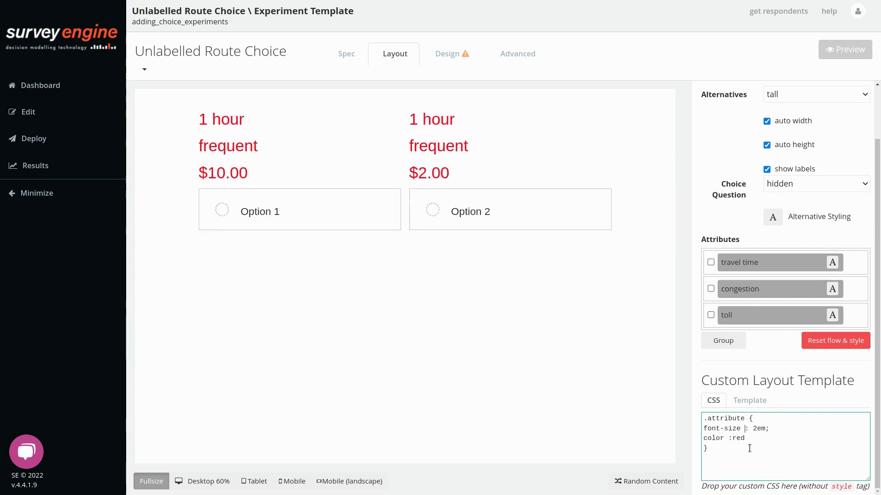
drag(761, 449, 747, 428)
click(816, 462)
key(ctrl+a)
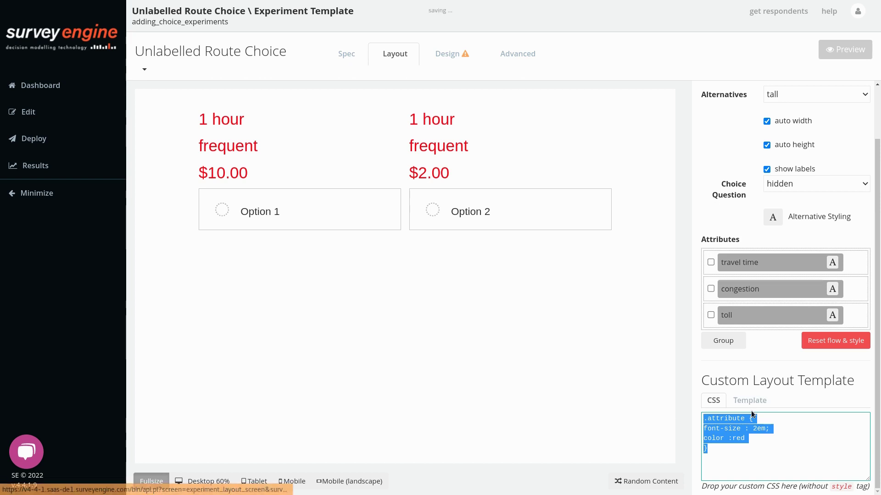
- Add 'THIS IS DIRECT EDITING OF THE TEMPLATE' atop the custom template, then revert to simple mode
click(748, 401)
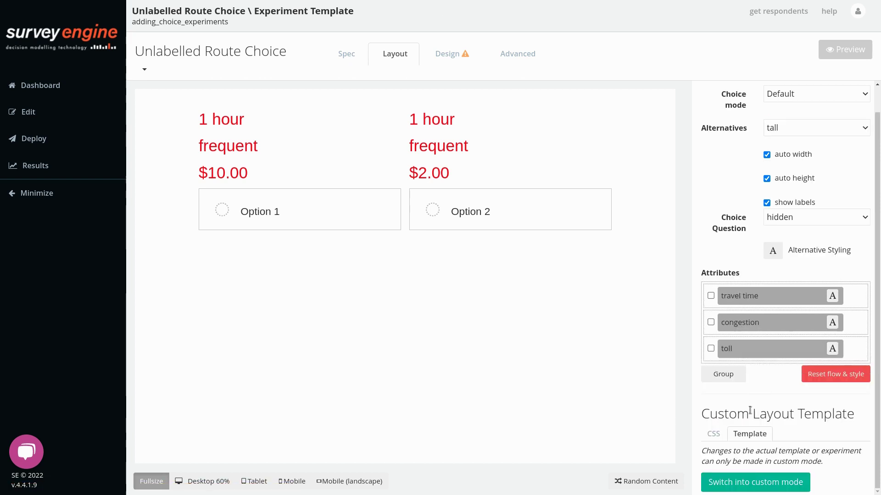
click(746, 479)
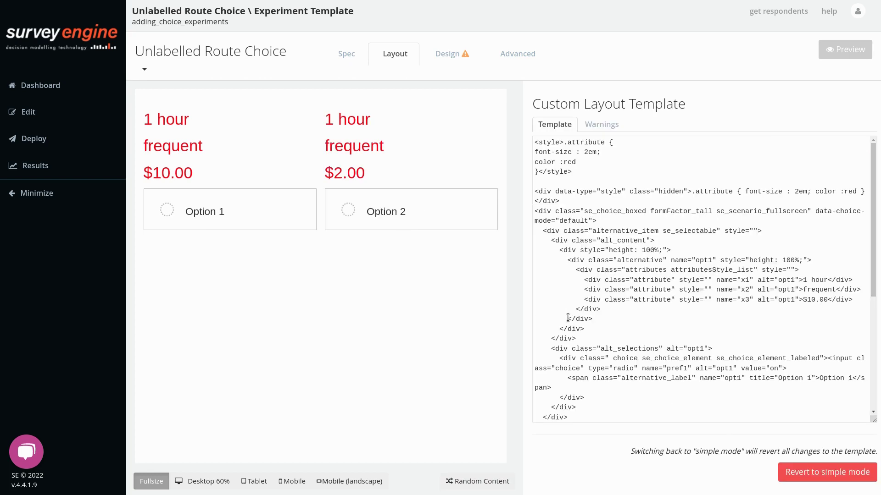
click(537, 142)
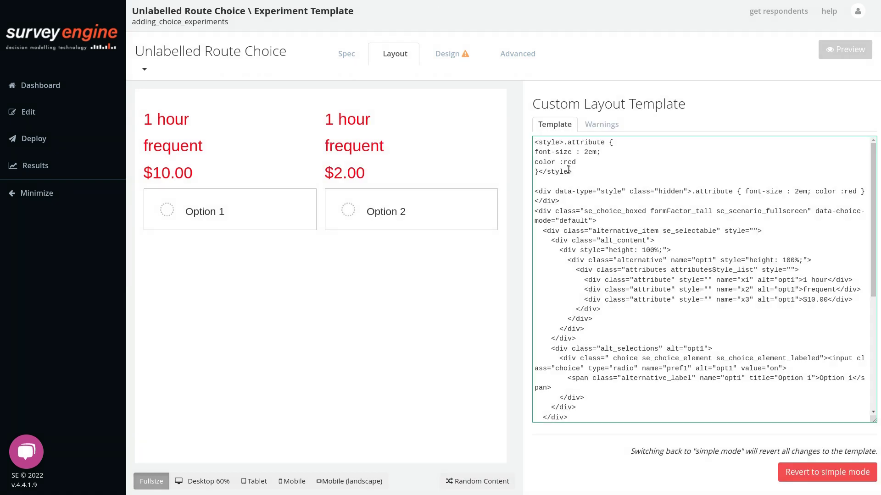
key(Return)
text(THIS IS)
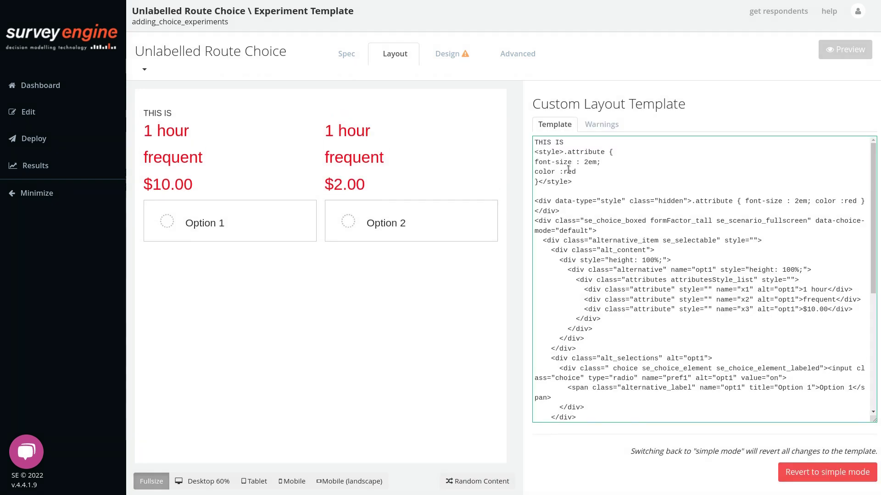
text( DIRECT EDITING O)
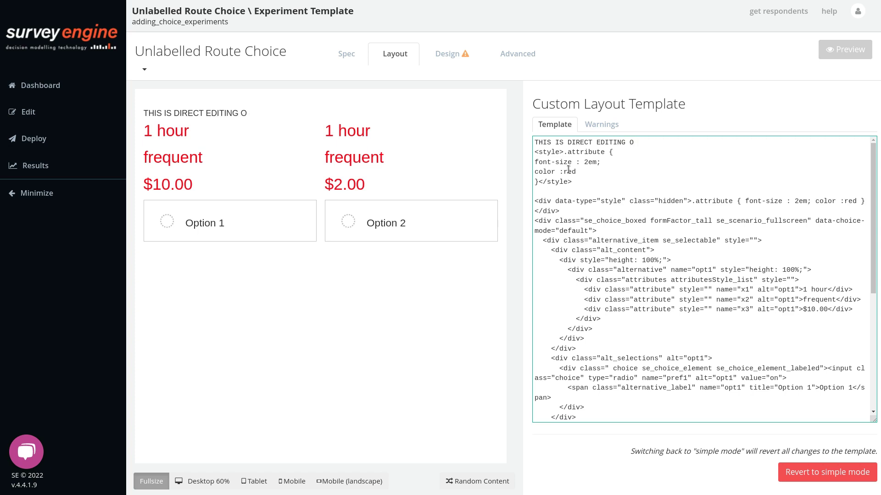
text(F THE TEMPLATE)
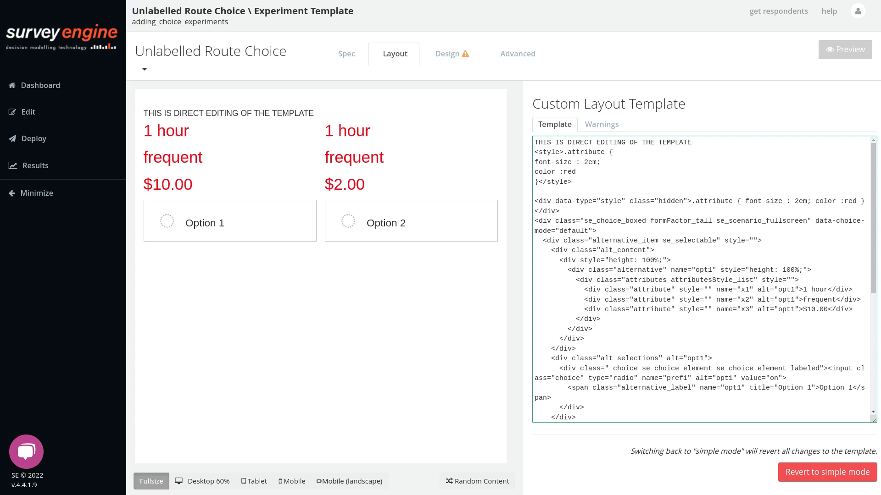
click(825, 472)
click(448, 53)
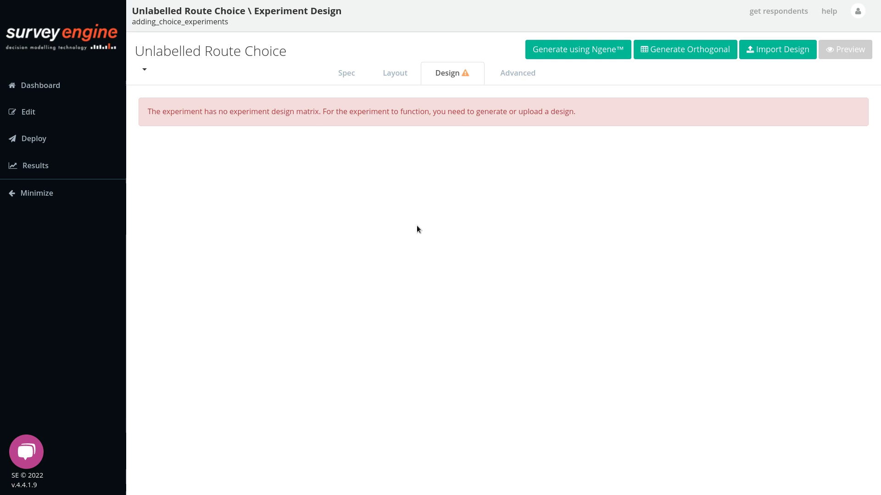
- Generate an orthogonal design and inspect the levels of treatments 1 and 2
click(704, 48)
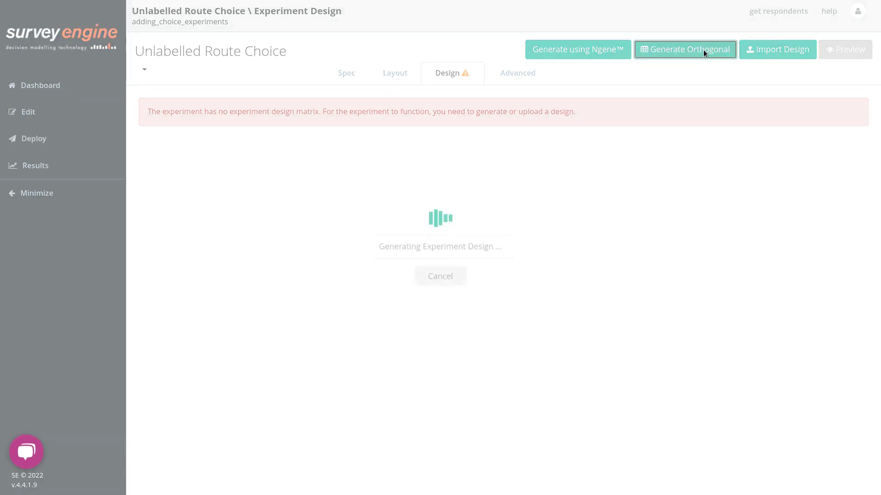
drag(779, 402, 851, 406)
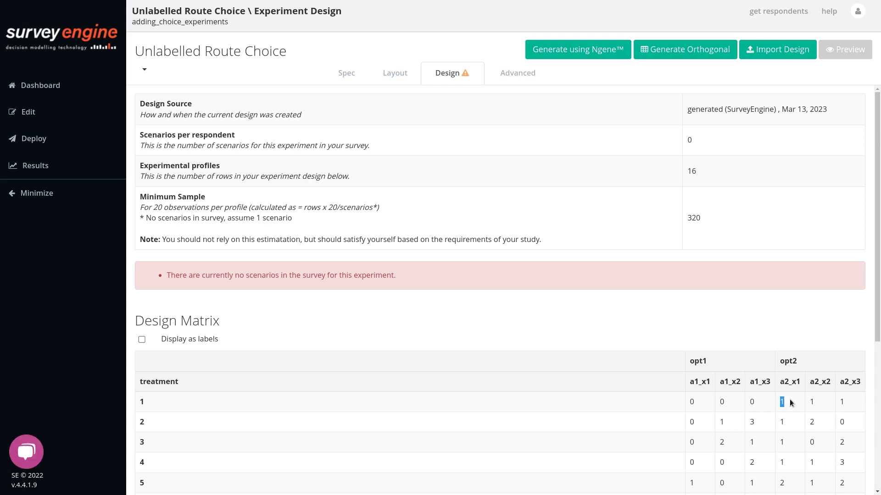
click(851, 406)
drag(698, 423, 688, 423)
click(781, 422)
double_click(719, 424)
click(816, 425)
double_click(810, 422)
click(812, 423)
scroll(784, 380, down, 3)
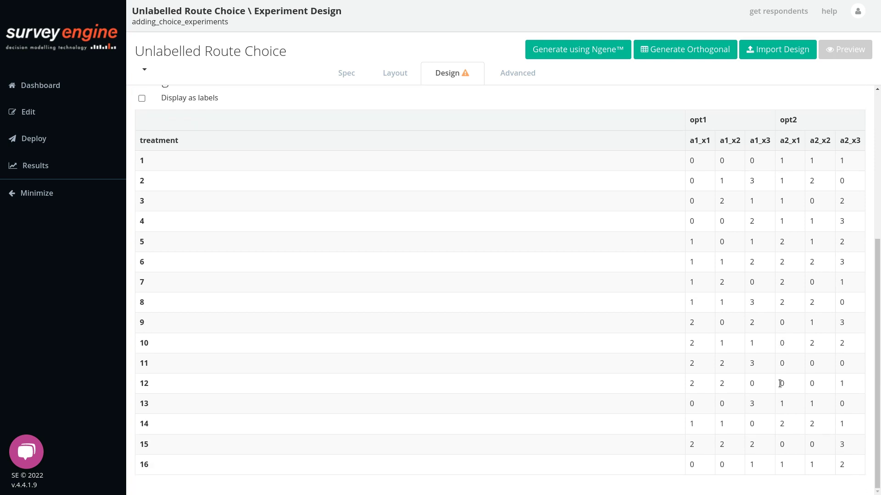
scroll(781, 384, up, 1)
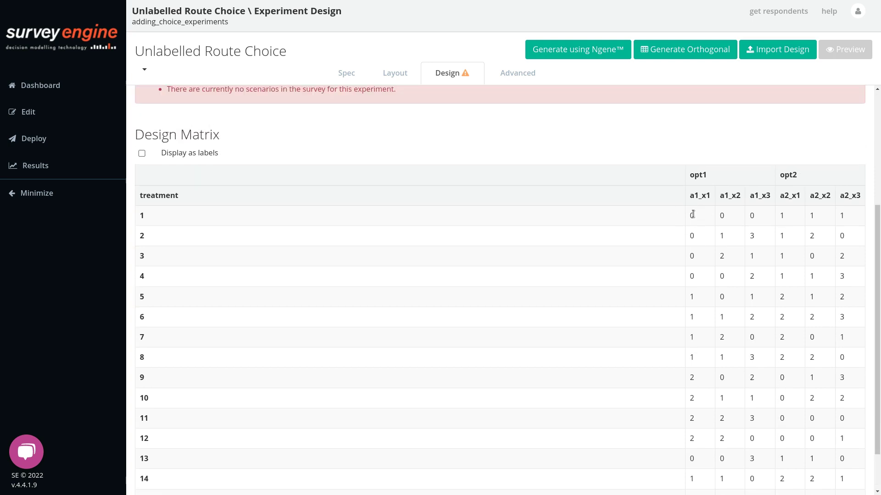
- Review the 16-row design matrix, highlighting treatments 1, 2 and 16
drag(690, 213, 768, 223)
drag(689, 235, 711, 236)
click(736, 255)
scroll(743, 318, down, 1)
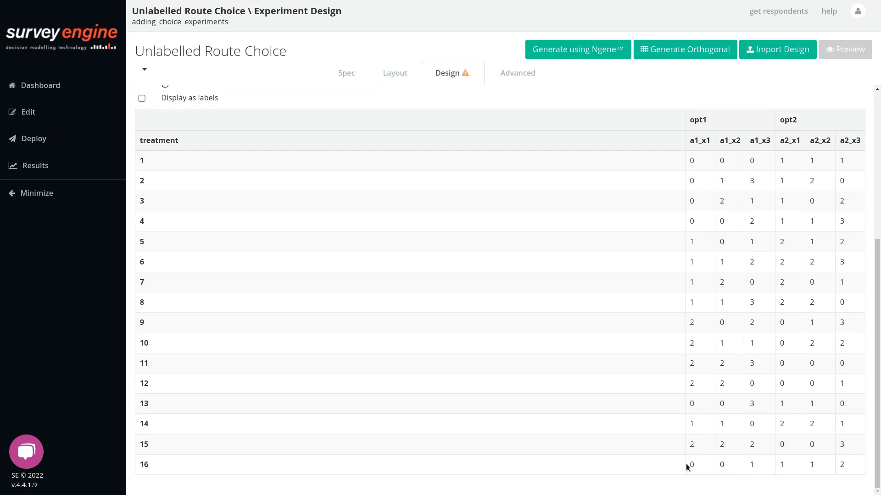
drag(690, 465, 752, 465)
click(763, 466)
scroll(747, 432, up, 4)
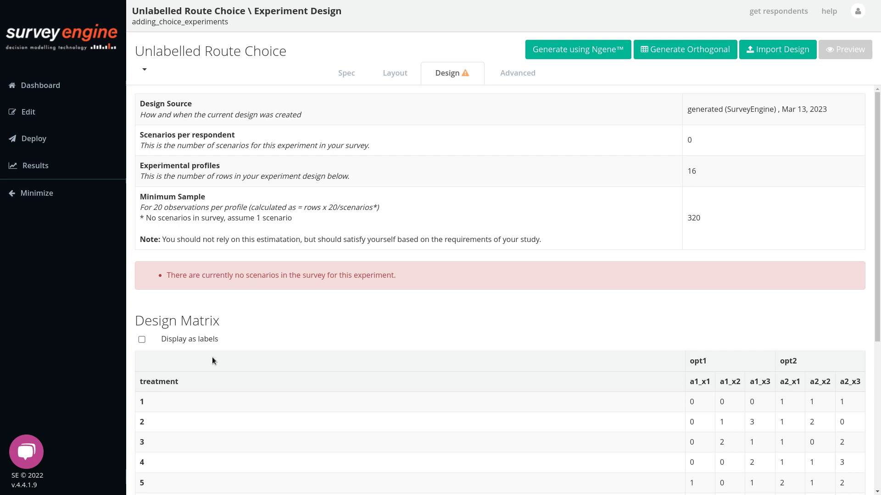
- In the Ngene builder, mark travel time and congestion as linear, then reset all
click(577, 50)
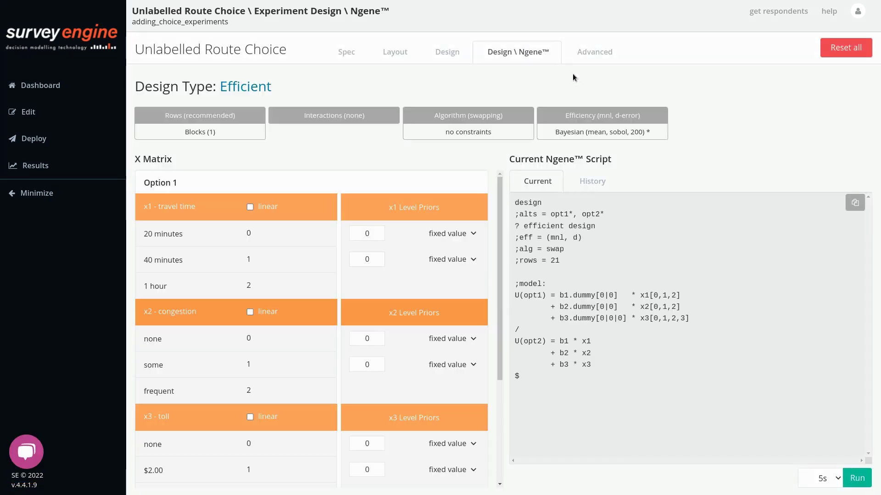
click(249, 207)
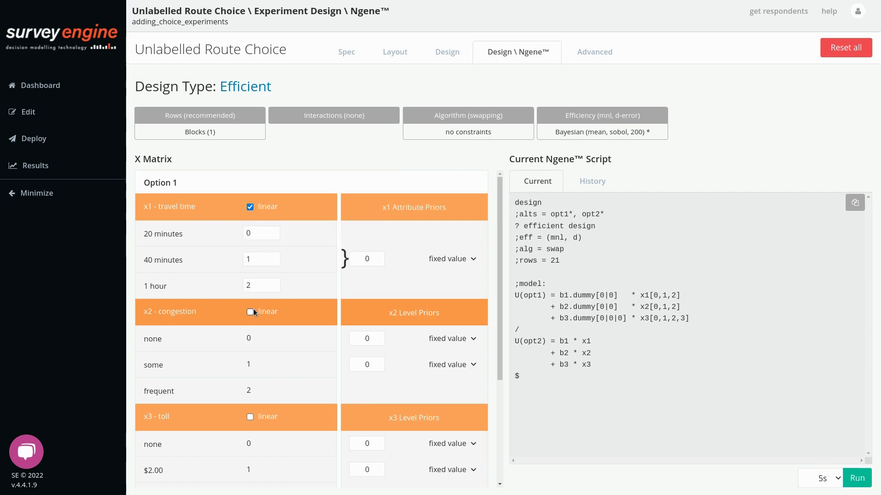
click(249, 312)
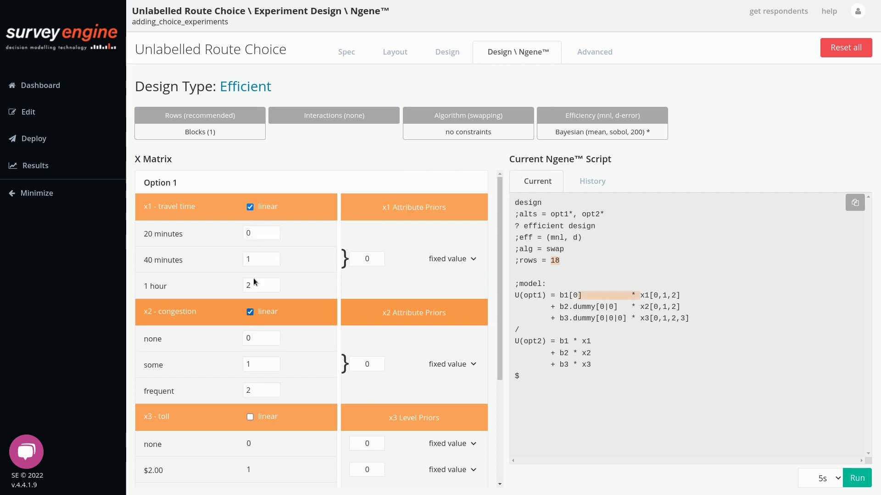
click(846, 47)
- Duplicate the unlabelled experiment under the name 'opt out route choice'
click(576, 146)
click(145, 66)
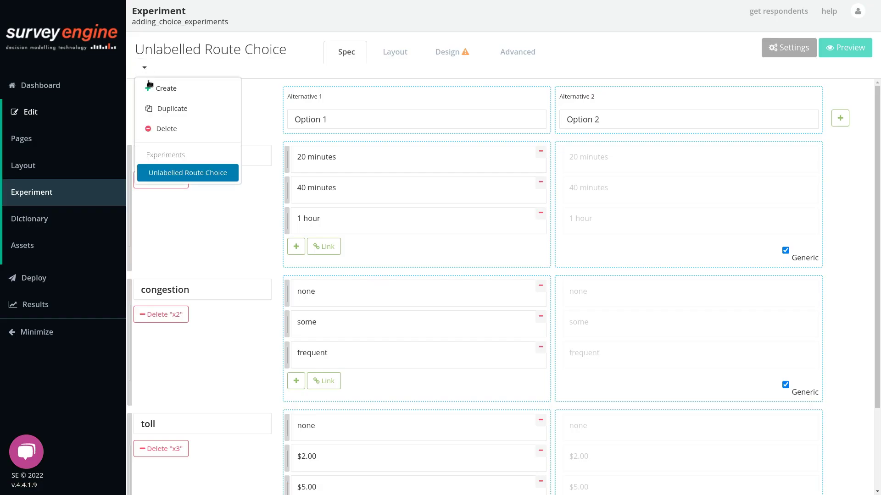
click(171, 109)
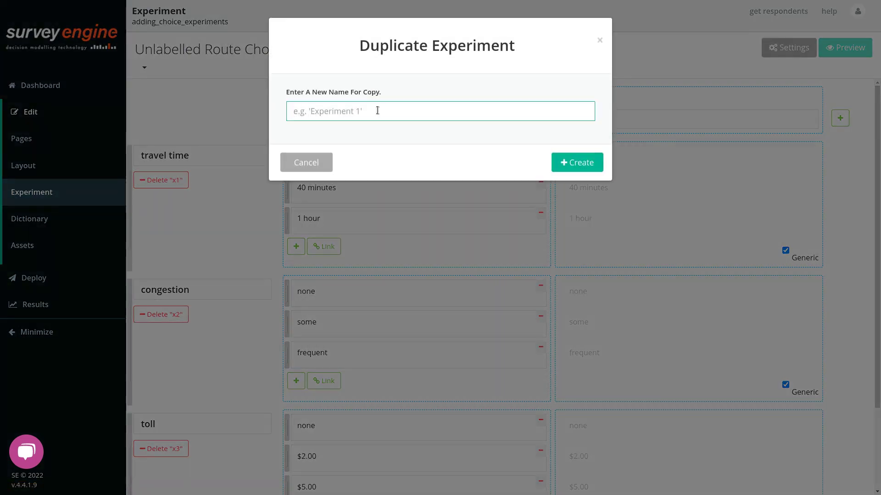
text(opt out )
text(route choice)
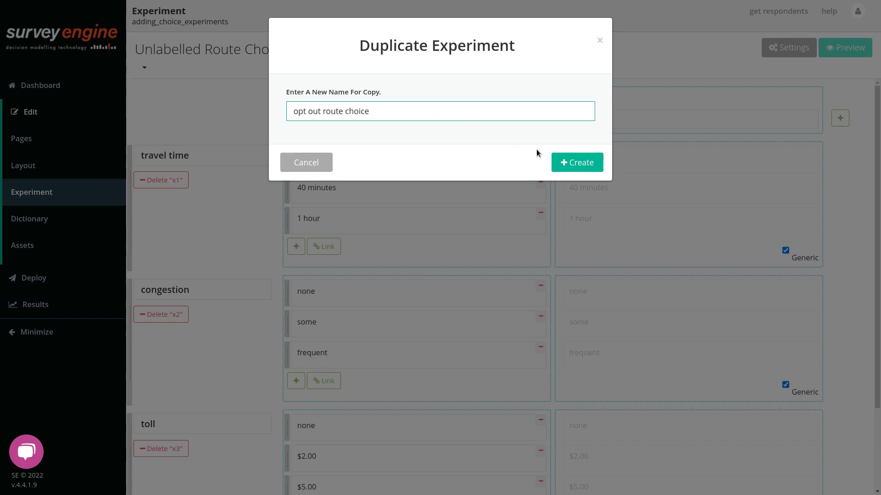
click(553, 155)
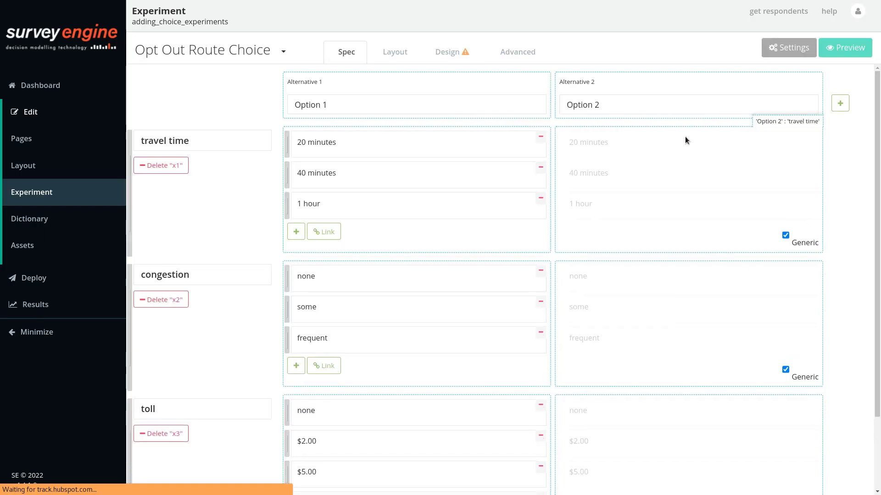
- Add a third alternative, Neither, with non-generic travel time, congestion and toll levels
click(839, 103)
click(672, 107)
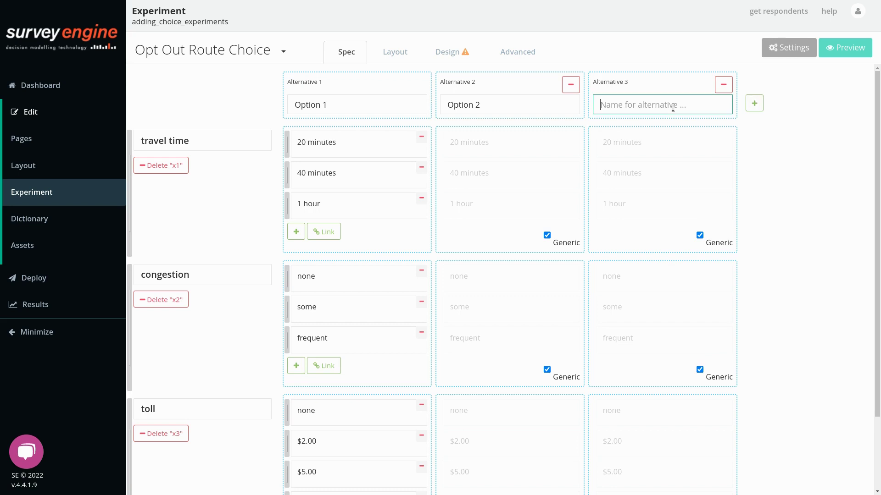
text(Neither)
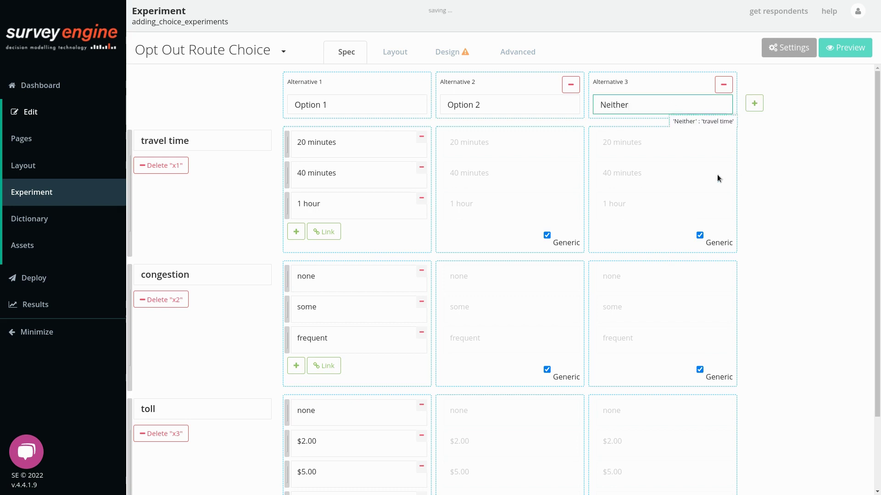
click(699, 236)
click(700, 370)
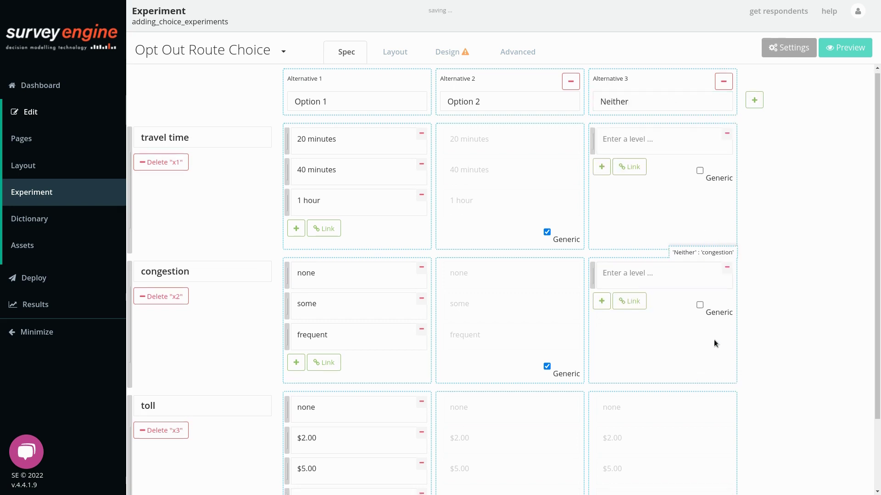
scroll(713, 339, down, 2)
click(699, 446)
scroll(710, 416, up, 3)
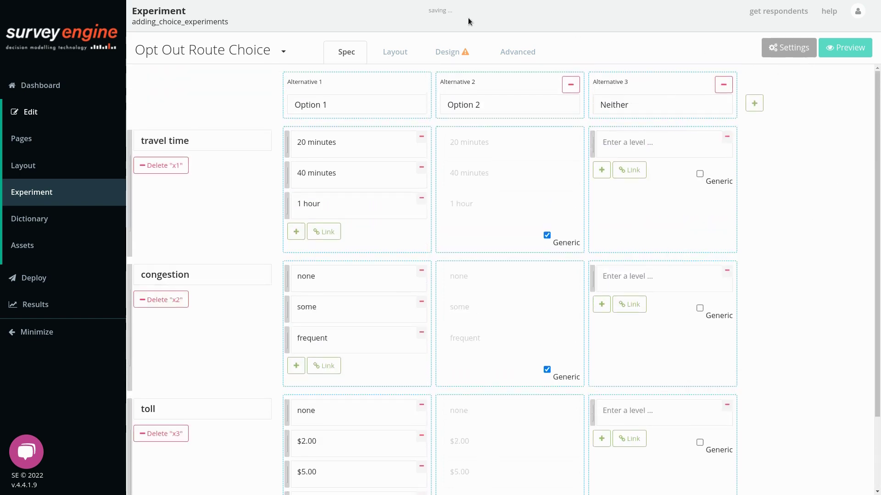
click(396, 52)
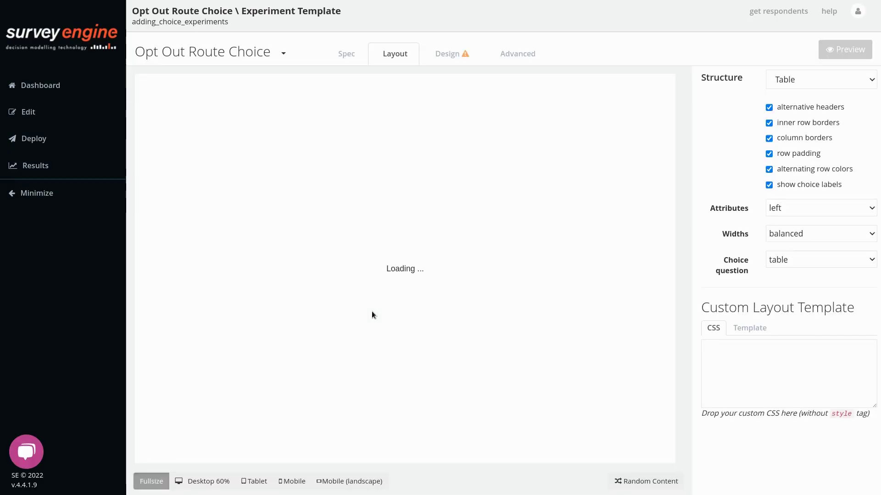
- Preview the opt-out choice table twice with random design values, showing the blank Neither column
click(640, 481)
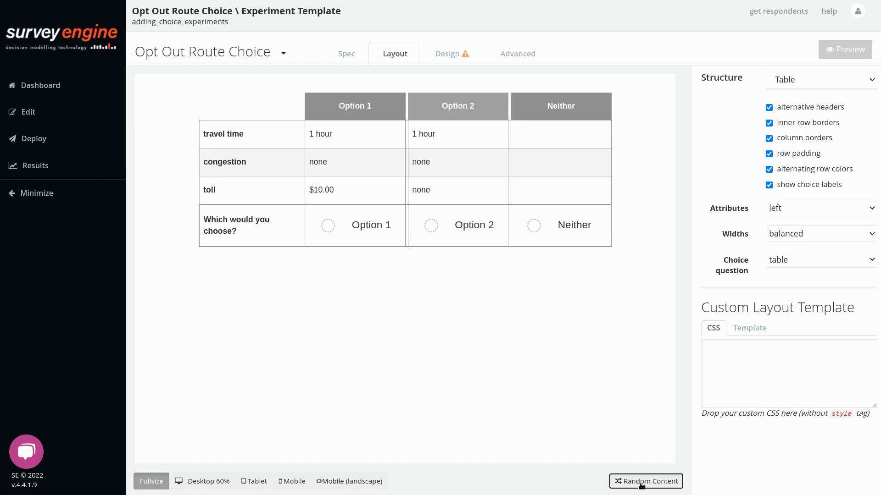
click(639, 482)
click(640, 482)
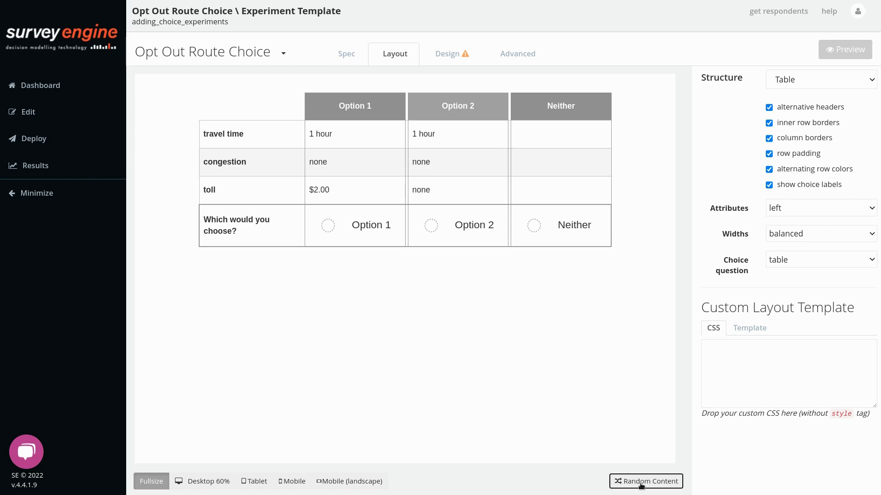
click(348, 54)
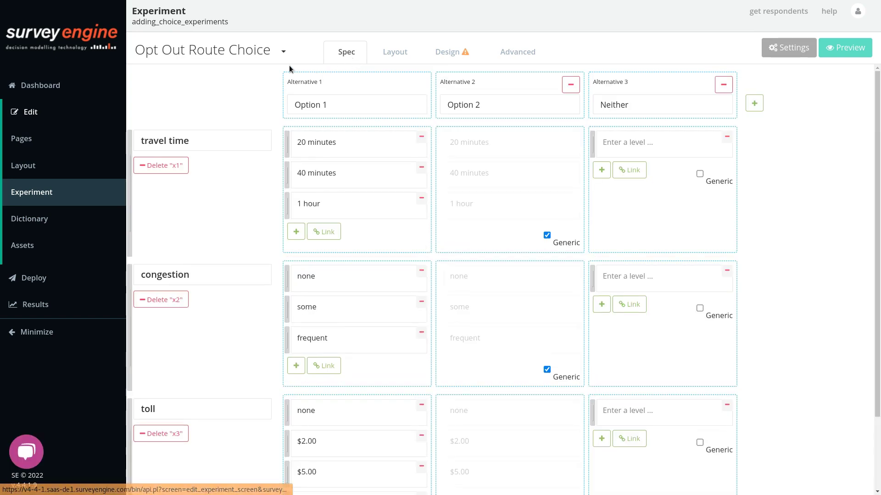
- Duplicate the opt-out experiment as 'Labelled Route Choice'
click(282, 51)
click(312, 94)
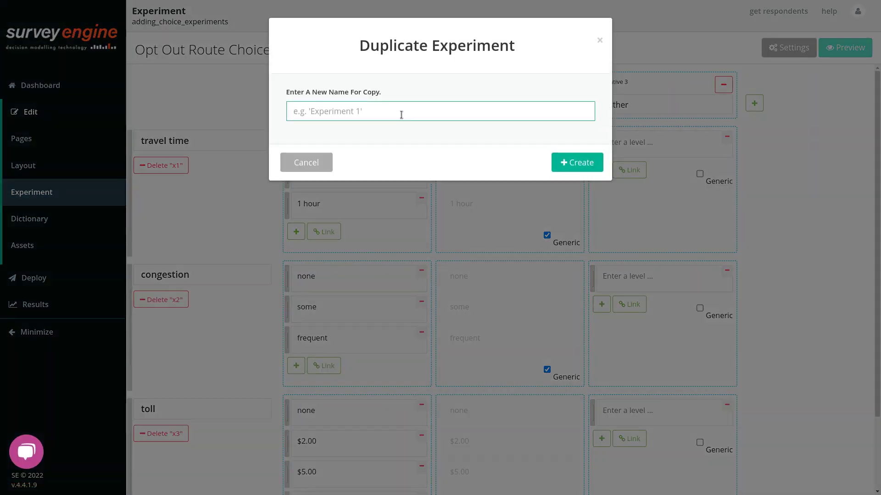
text(Labelled Route)
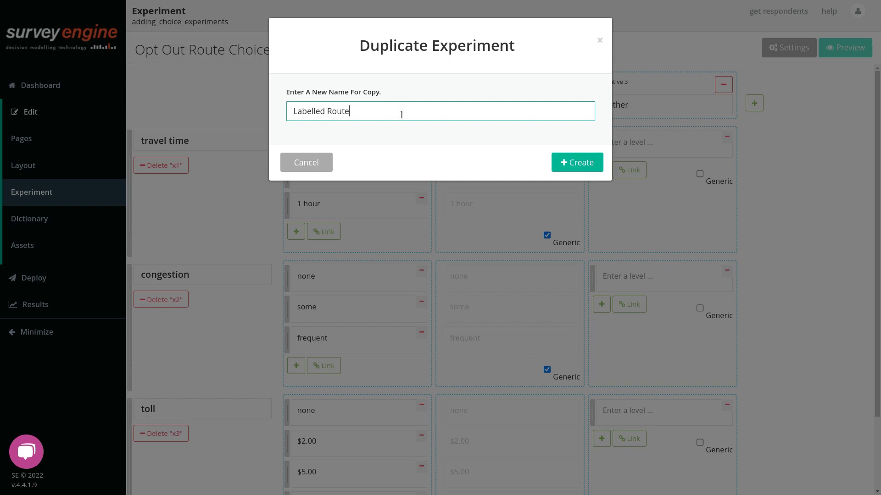
text( Choice)
click(580, 163)
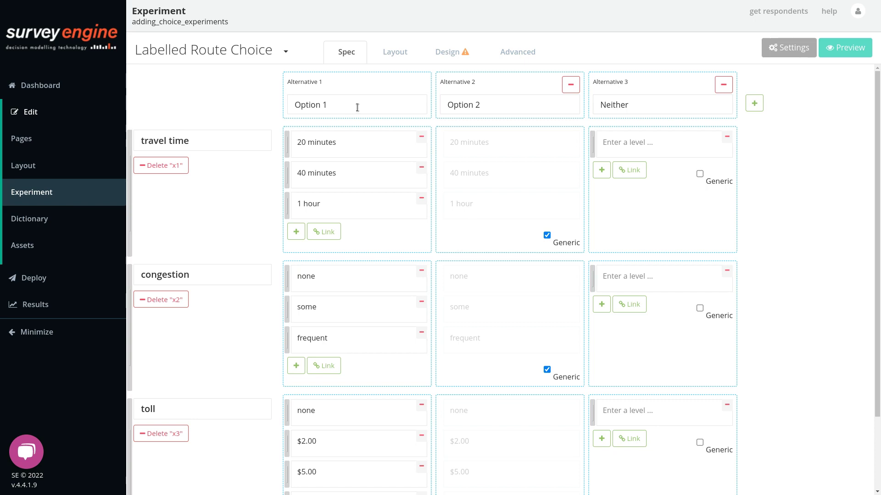
- Rename the alternatives to Back Streets, Main Road and Autobahn
drag(357, 108, 284, 104)
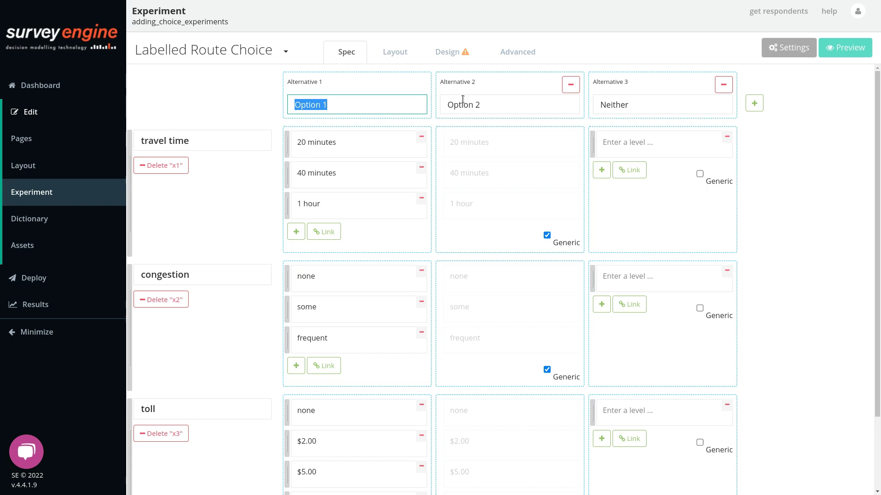
text(Back Streets)
triple_click(506, 104)
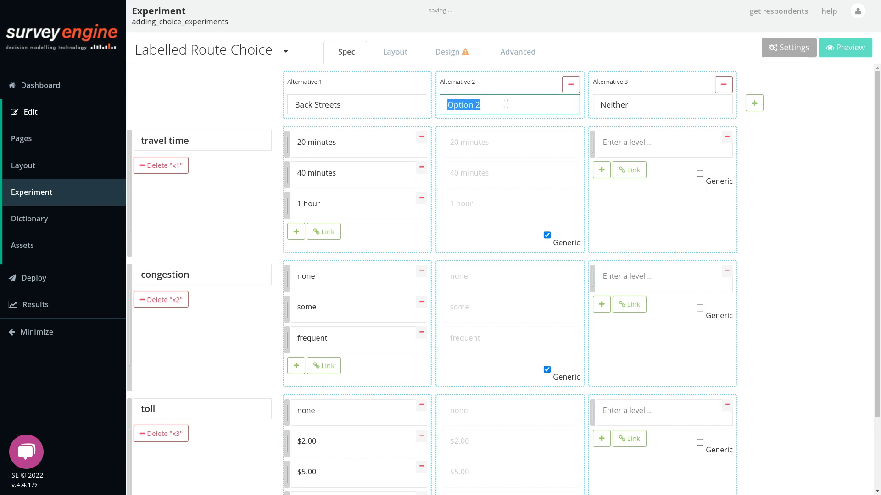
text(Maion)
key(Tab)
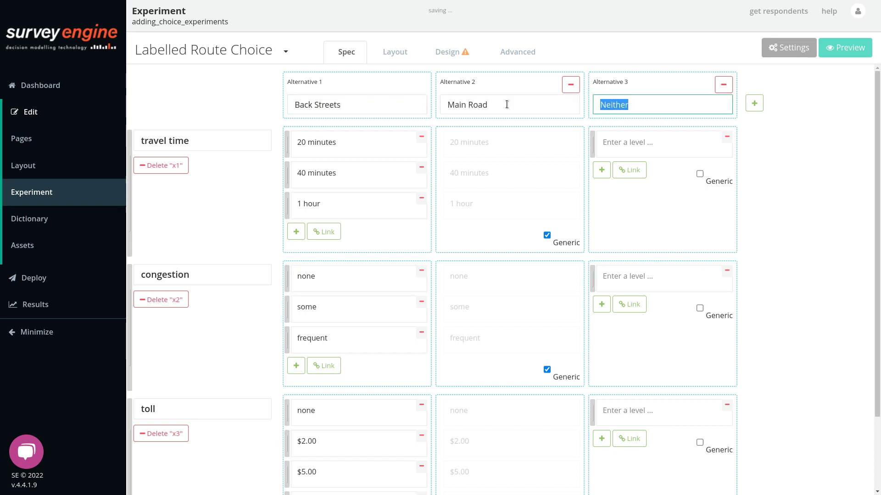
text(Autobahn)
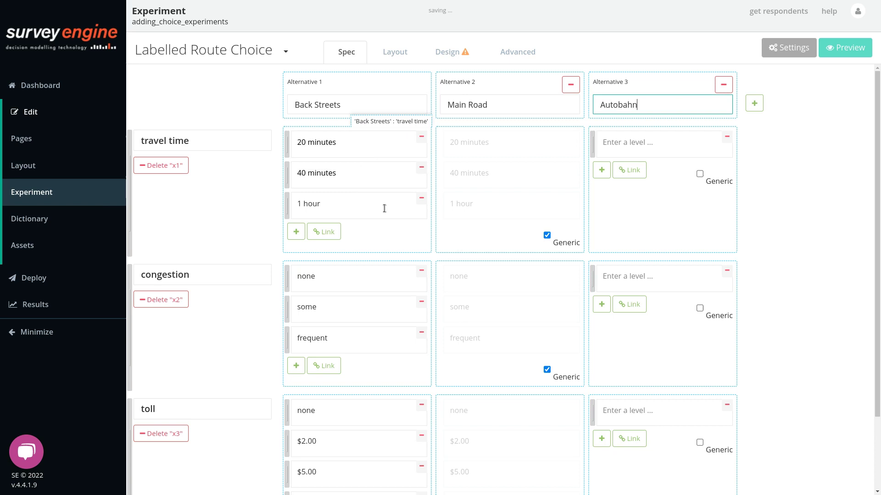
- Remove the 20-minute travel time level and give Main Road and Autobahn their own travel times
click(421, 137)
click(546, 204)
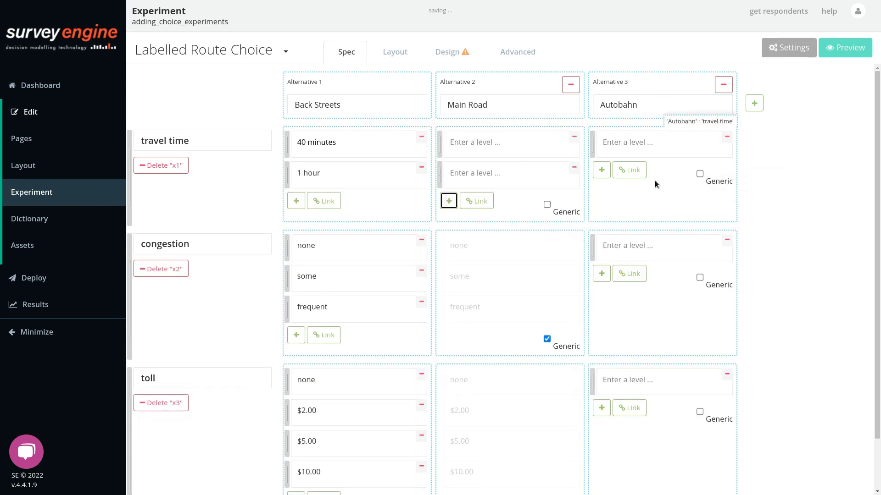
click(602, 169)
click(516, 143)
text(30 minutes)
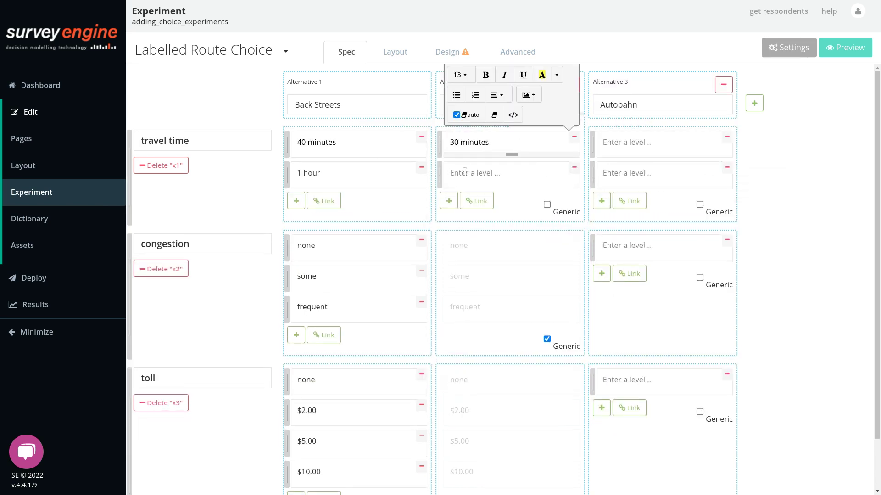
click(464, 170)
text(40 minute)
click(661, 144)
text(20)
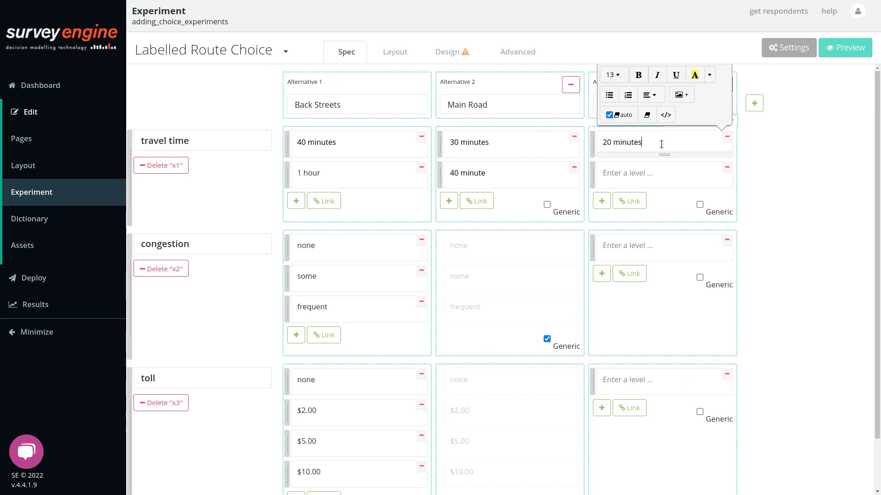
click(639, 172)
text(30 minutes)
scroll(571, 335, down, 1)
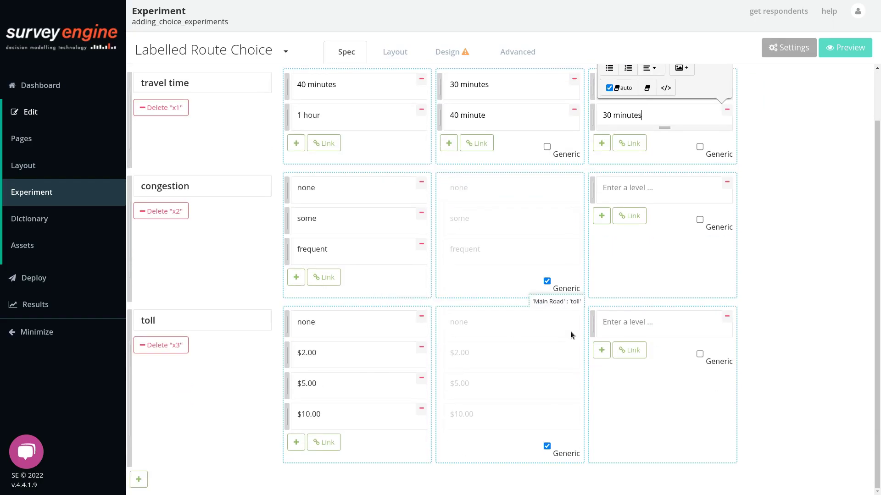
- Give Main Road and Autobahn their own toll levels and clear Back Streets' toll levels
click(627, 358)
click(614, 393)
text($5.00)
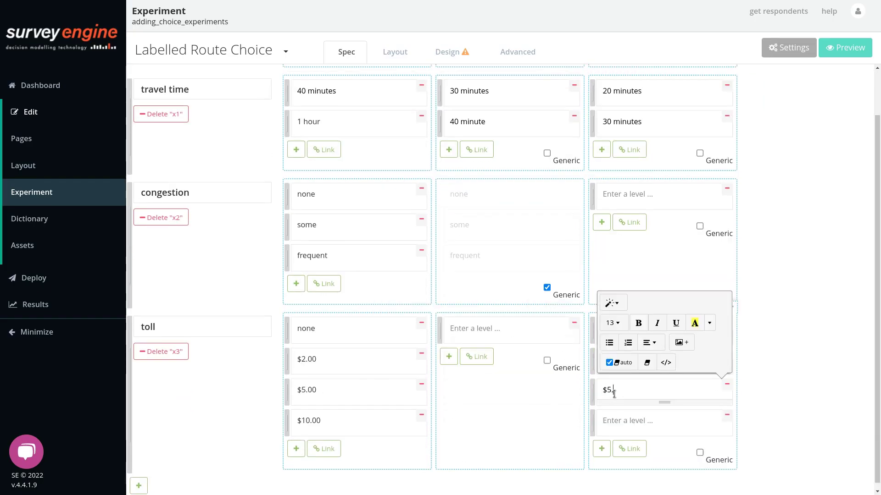
click(623, 420)
text($10.00)
click(421, 353)
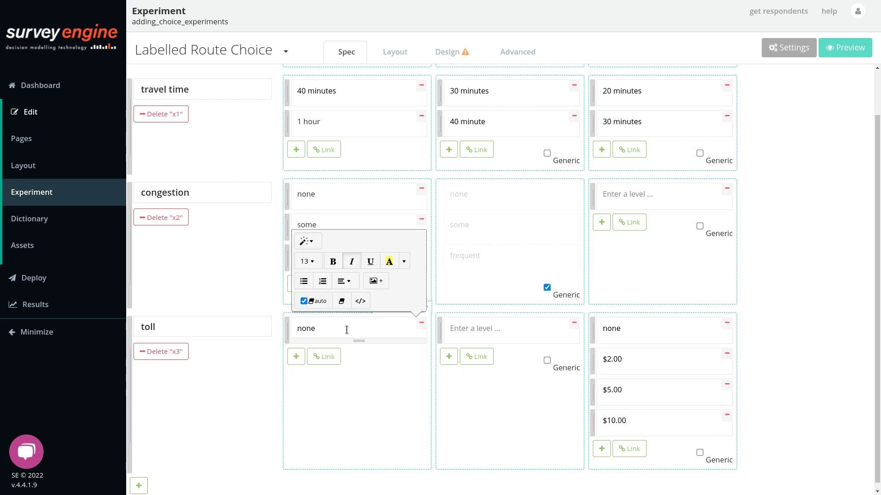
key(BackSpace)
key(BackSpace)
key(BackSpace)
click(796, 281)
- Preview the labelled choice table, reshuffling the random design values four times
click(413, 61)
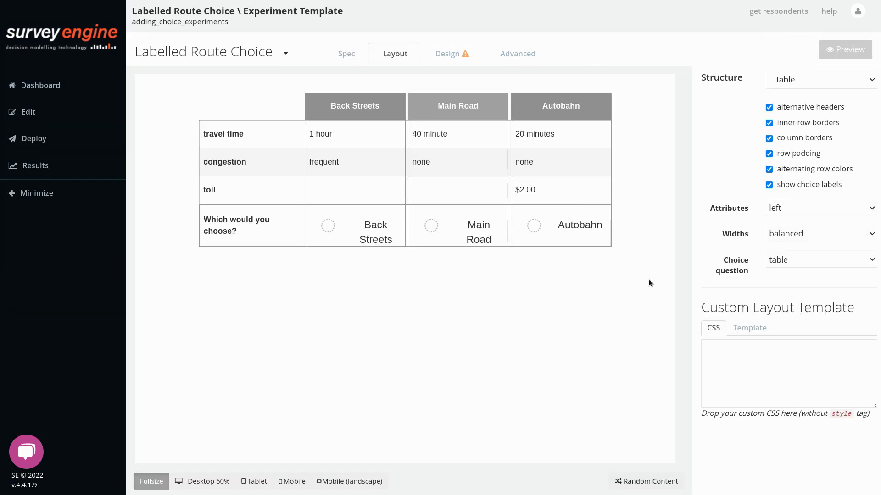
click(637, 480)
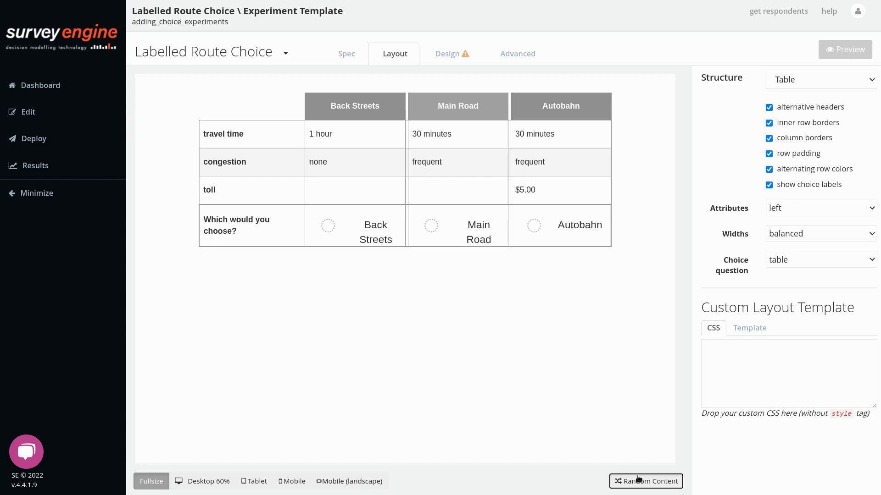
click(638, 479)
click(638, 479)
click(638, 479)
click(452, 54)
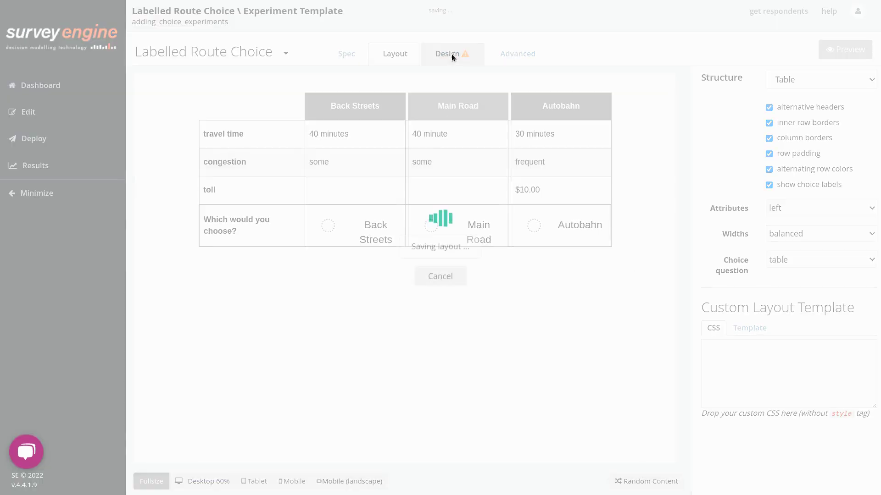
scroll(717, 344, down, 3)
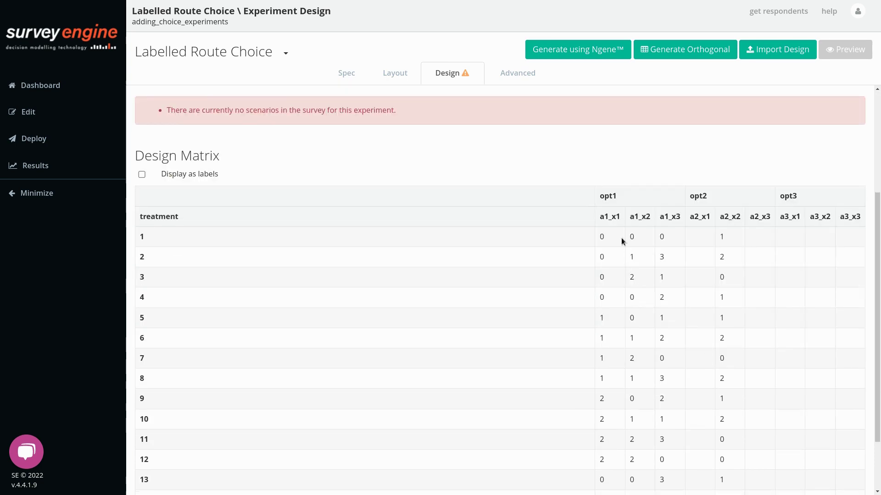
drag(621, 238, 770, 324)
scroll(657, 238, up, 3)
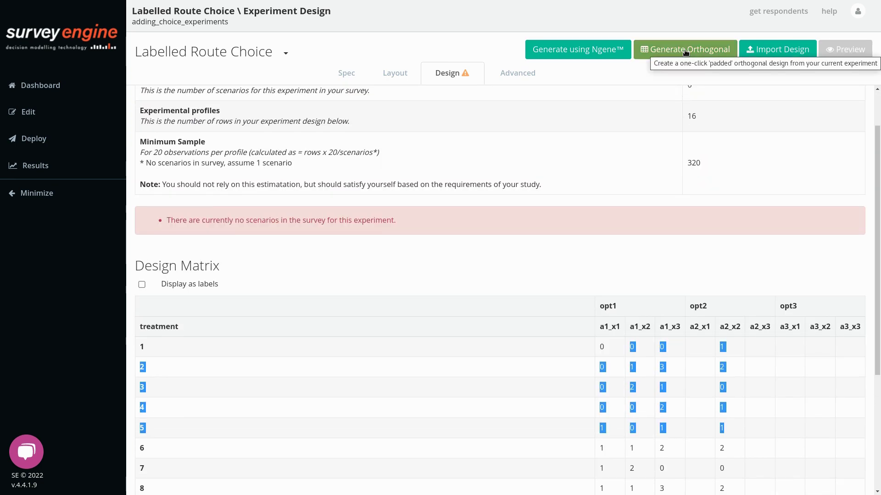
- Generate a 16-profile orthogonal design covering Back Streets, Main Road and Autobahn
click(685, 50)
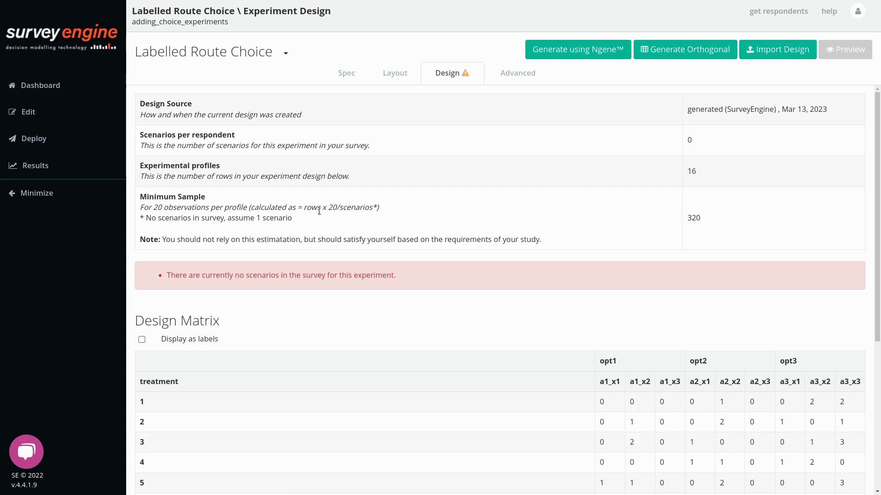
click(37, 110)
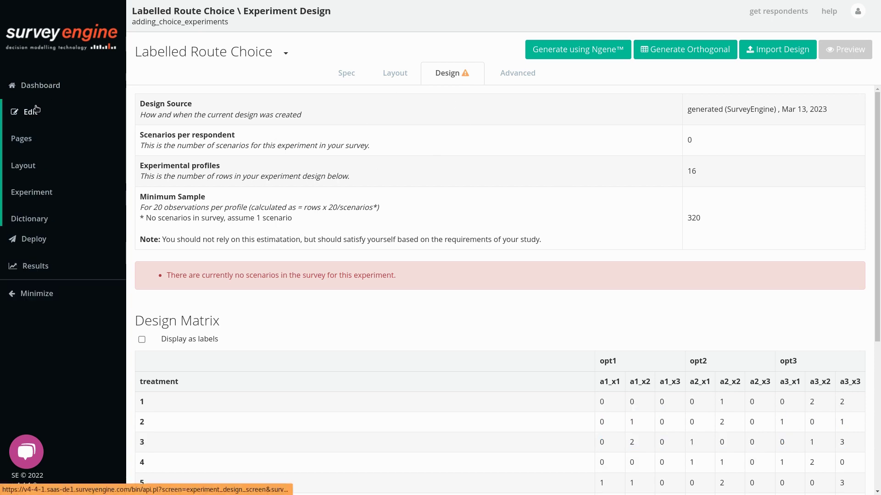
- Add Labelled Route Choice experiment blocks to the scenario 1 and scenario 2 pages
click(30, 140)
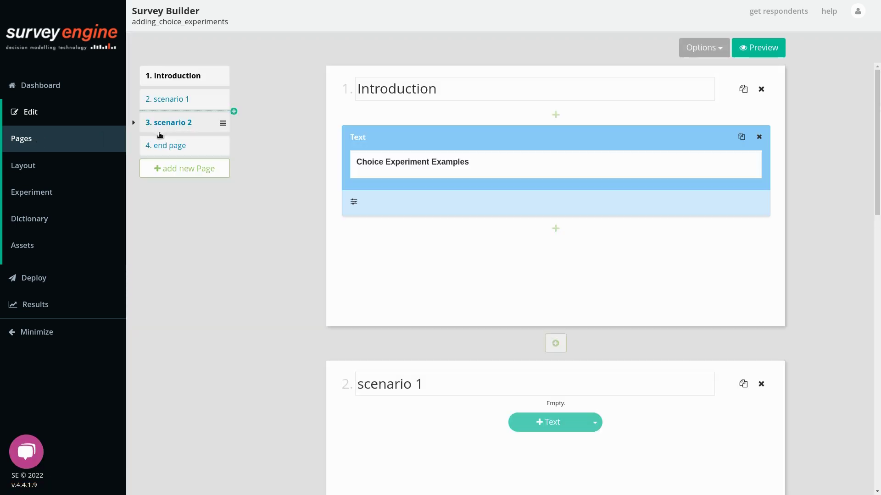
scroll(460, 280, down, 3)
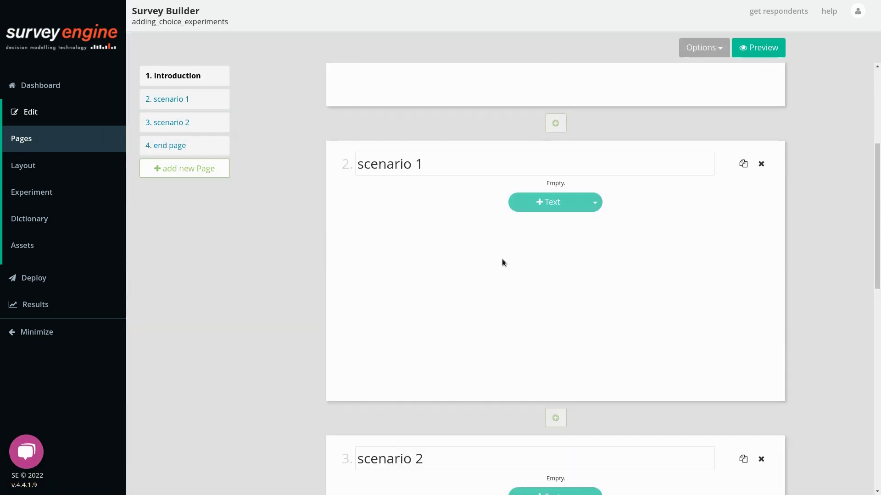
click(595, 202)
click(548, 290)
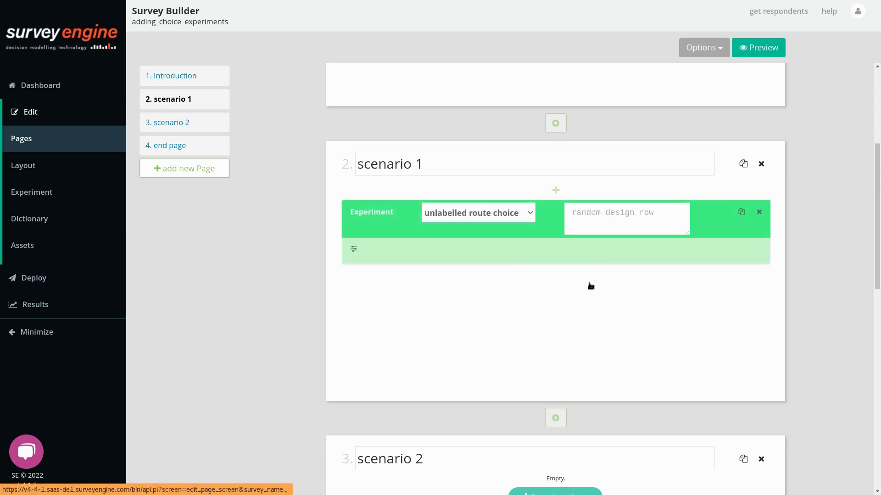
click(502, 213)
click(483, 264)
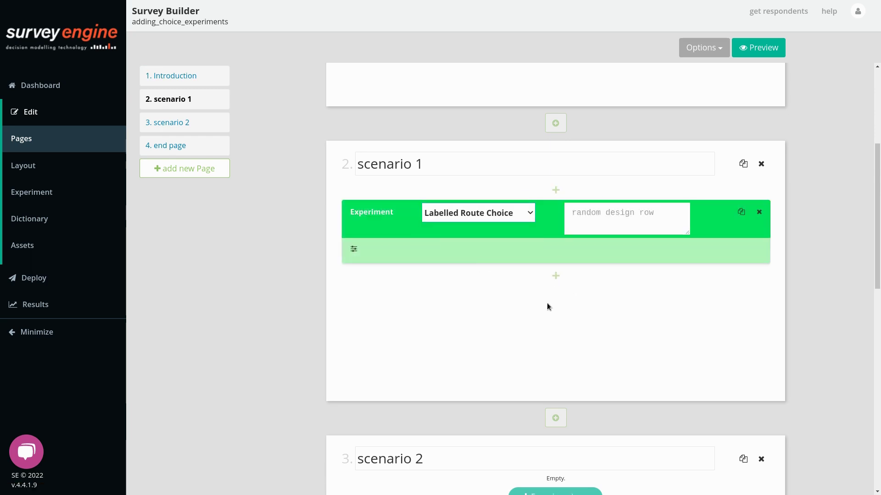
scroll(547, 306, down, 4)
click(551, 221)
click(486, 236)
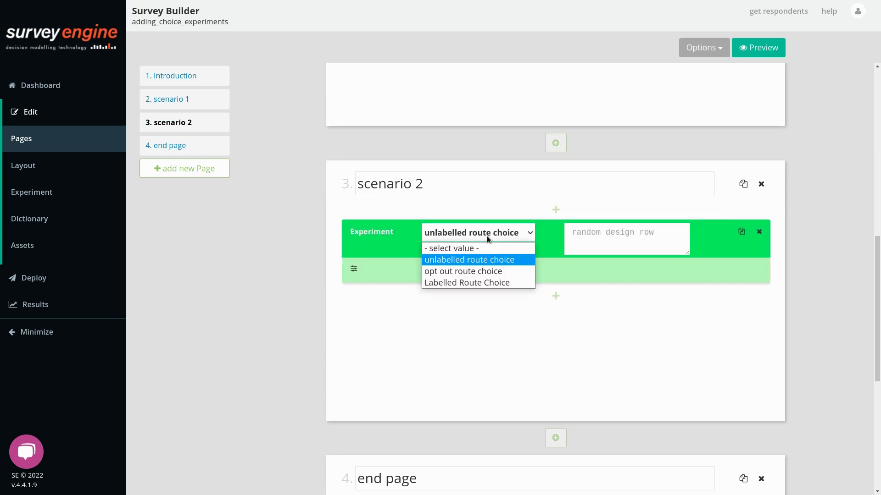
click(474, 281)
scroll(533, 263, up, 3)
scroll(544, 257, up, 2)
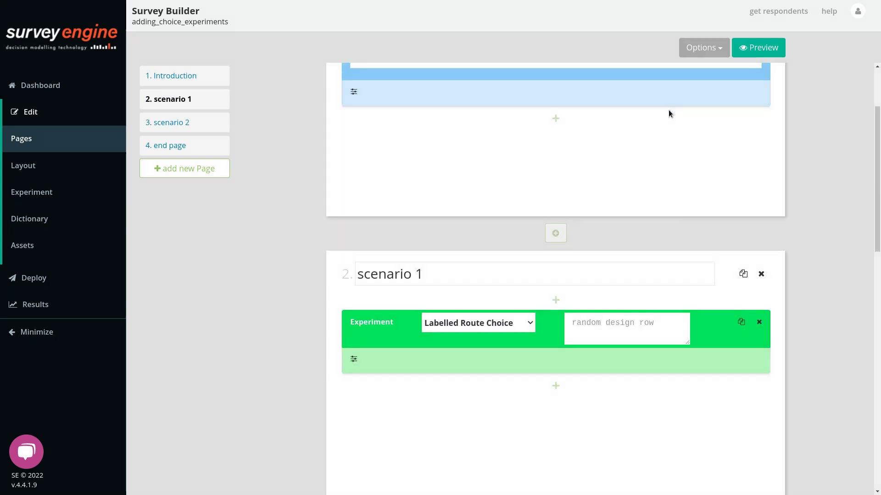
scroll(669, 112, up, 2)
- Preview the survey, answering Autobahn on scenario 1 and Back Streets on scenario 2
click(758, 48)
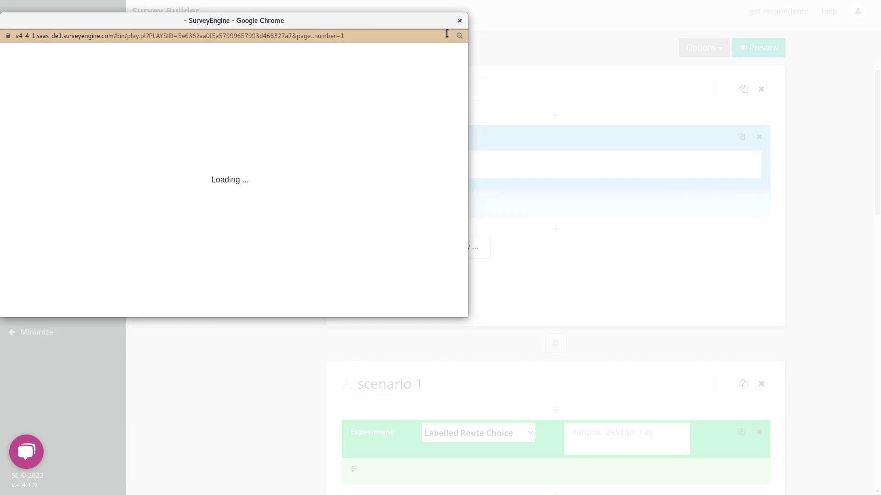
click(623, 301)
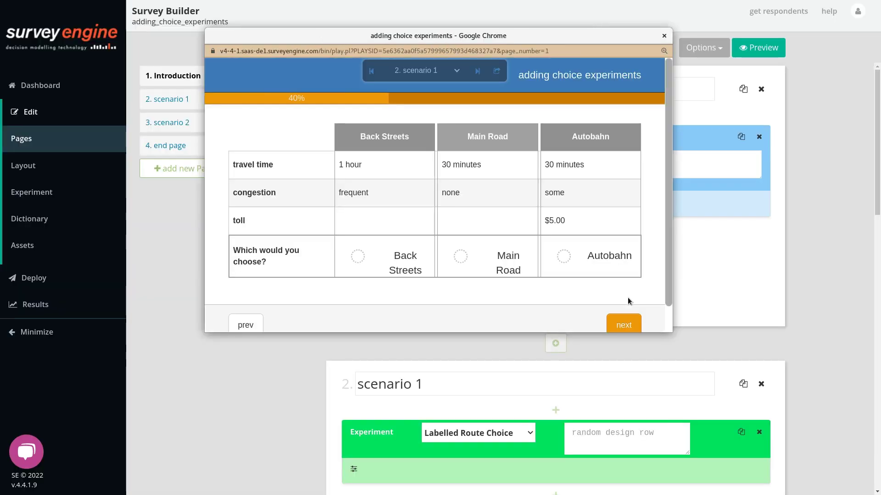
drag(673, 334, 700, 386)
click(600, 265)
click(634, 344)
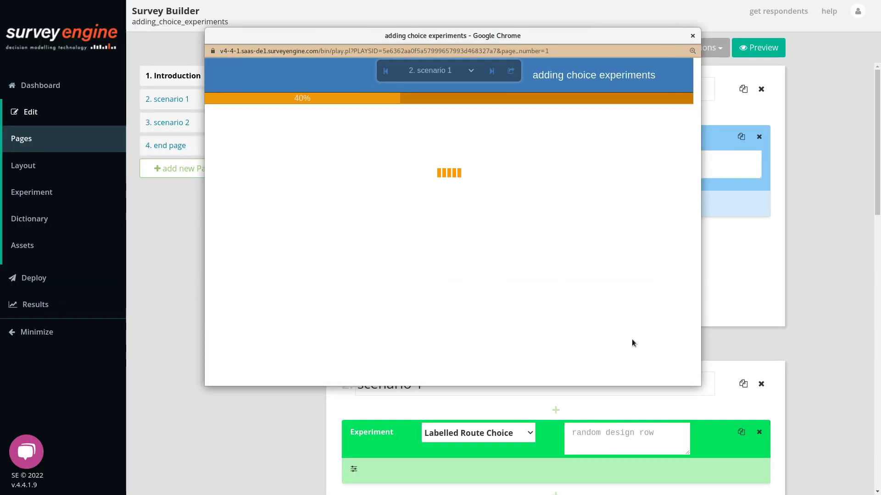
click(421, 271)
- Stack four more experiment blocks on scenario 1 after closing the preview
click(638, 350)
scroll(813, 103, down, 3)
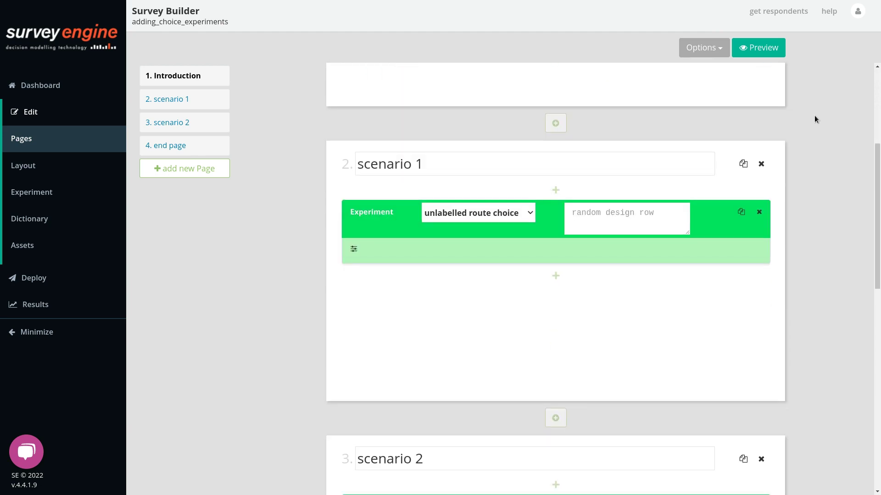
click(566, 276)
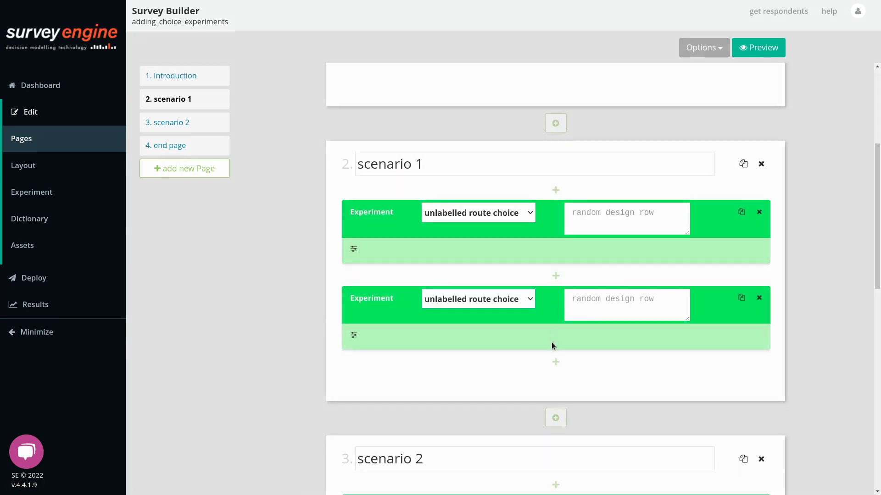
click(546, 361)
scroll(571, 335, down, 3)
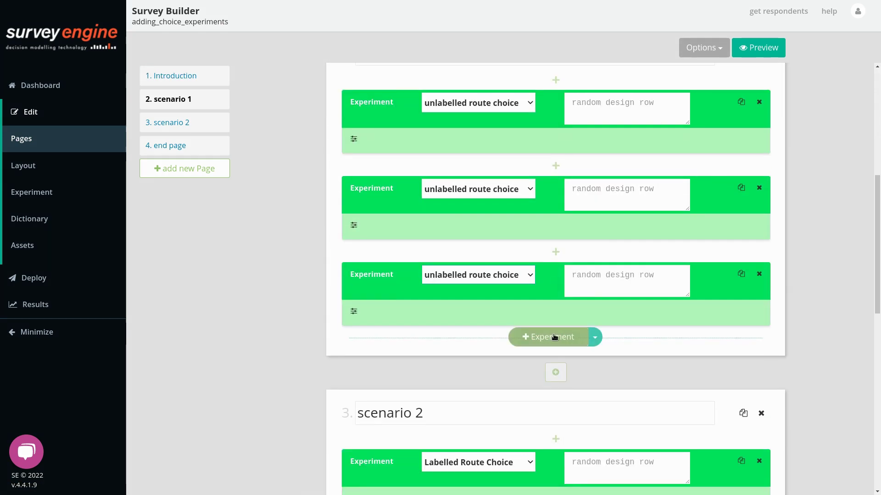
click(550, 337)
click(548, 423)
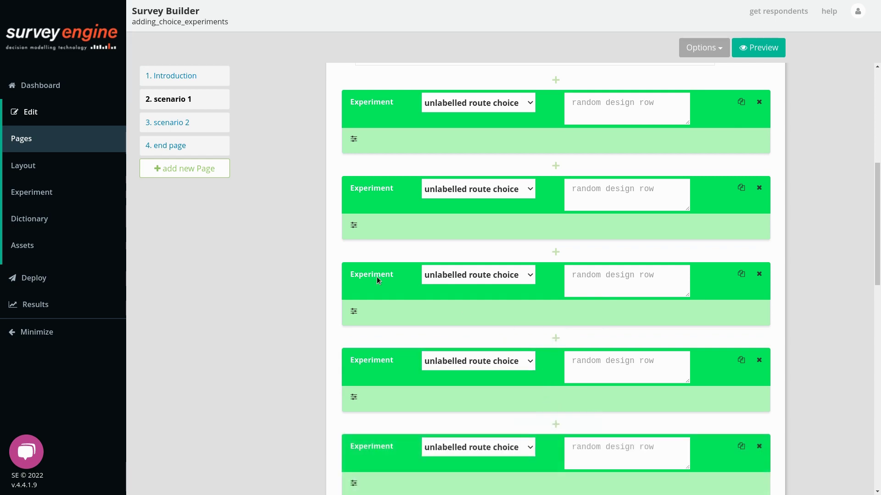
- Preview the stacked choice tasks, answering Option 2 and then Option 1
click(752, 49)
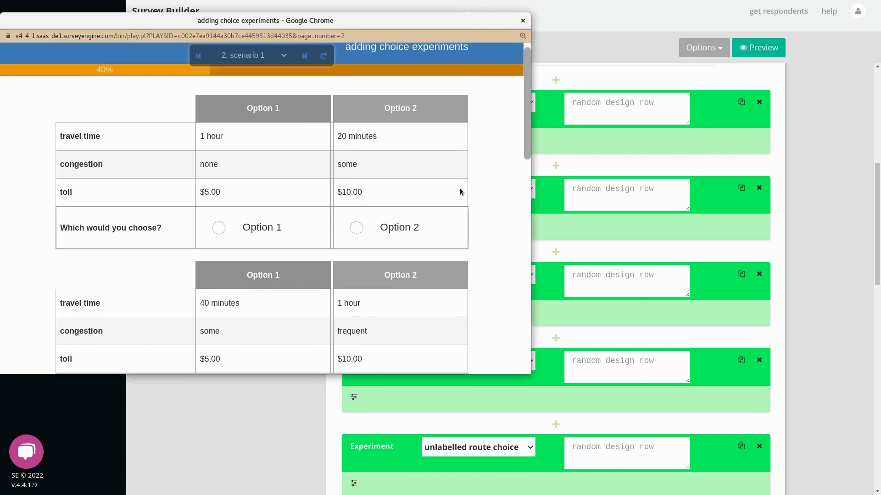
scroll(457, 189, down, 3)
scroll(458, 190, down, 2)
scroll(457, 192, down, 2)
scroll(457, 193, down, 2)
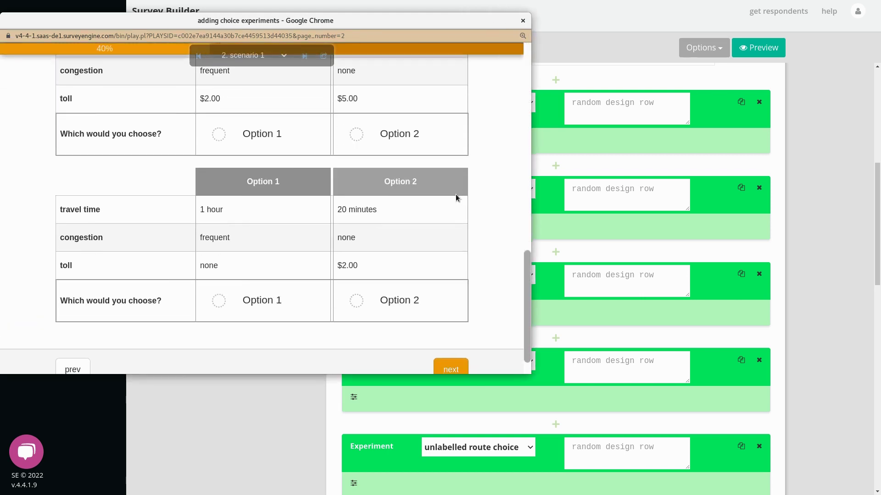
click(405, 110)
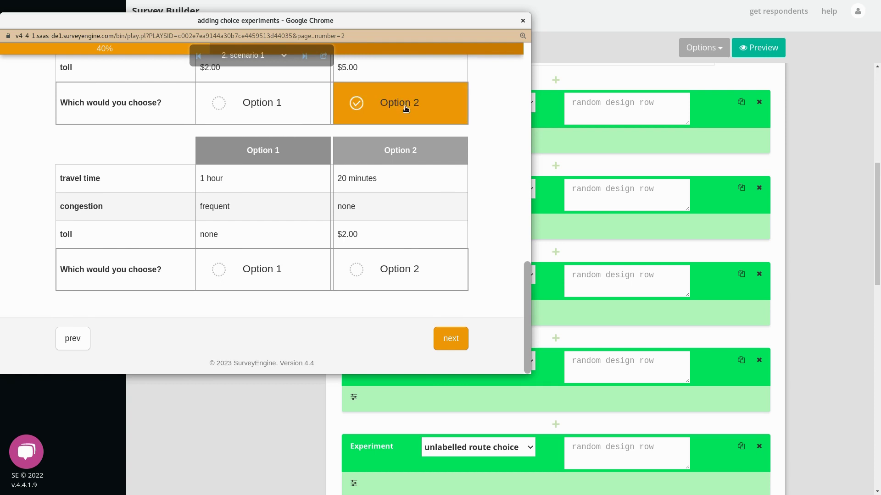
click(265, 265)
- Enter design rows '$block+1' for scenario 1 and '$block+$dominance_row' for scenario 2
click(524, 20)
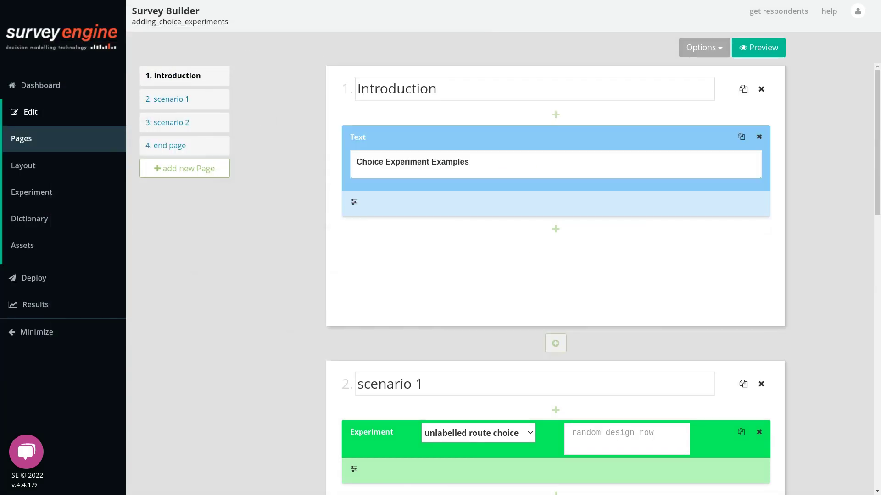
scroll(719, 432, down, 2)
click(629, 320)
text(2)
scroll(631, 329, down, 4)
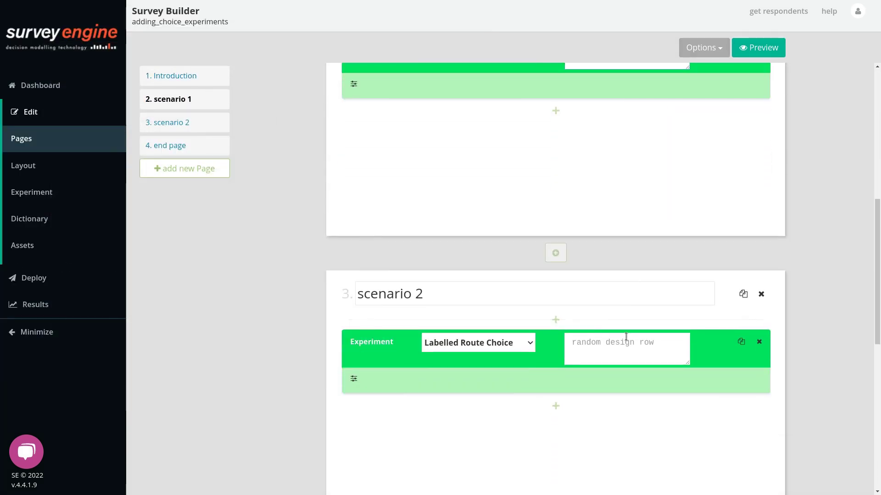
click(619, 360)
text(2)
scroll(623, 358, down, 3)
scroll(601, 305, up, 8)
scroll(610, 378, down, 1)
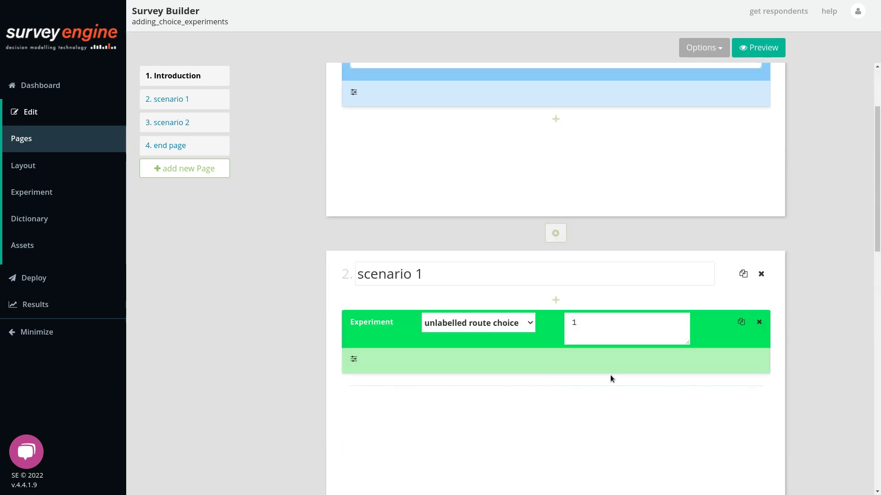
drag(601, 326, 552, 328)
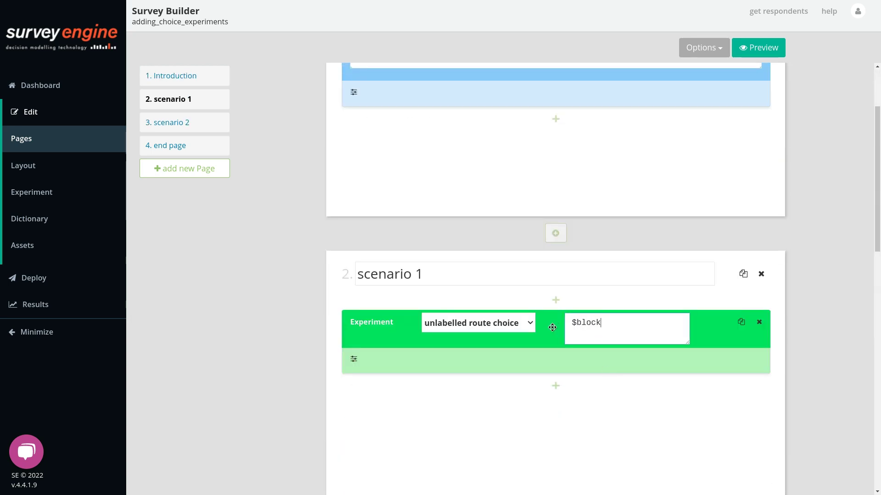
scroll(544, 376, down, 2)
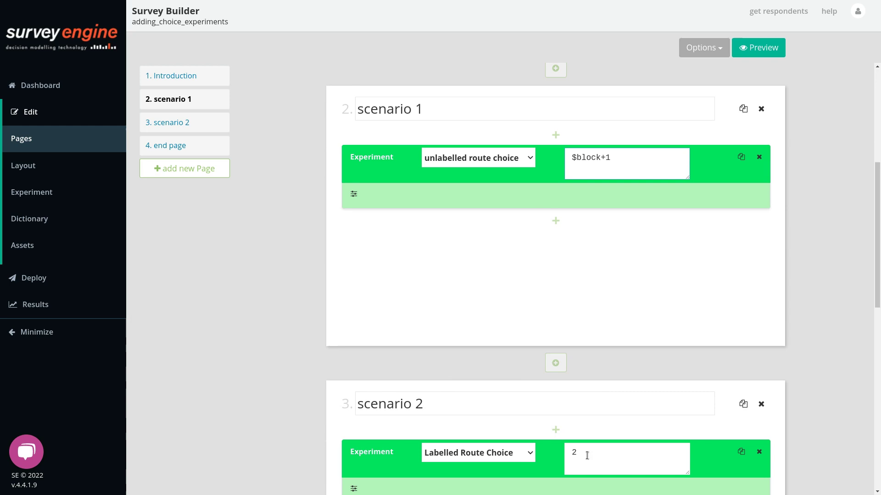
drag(585, 454, 555, 446)
text($block+)
scroll(556, 446, down, 2)
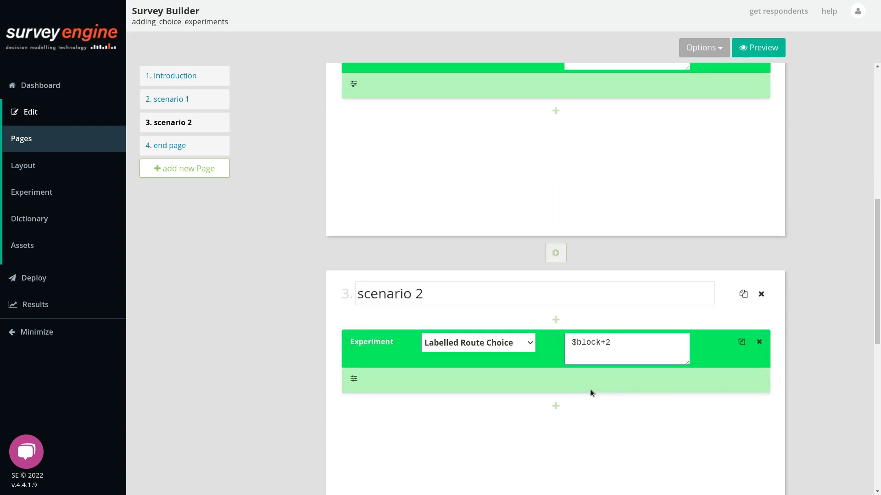
triple_click(629, 344)
text($)
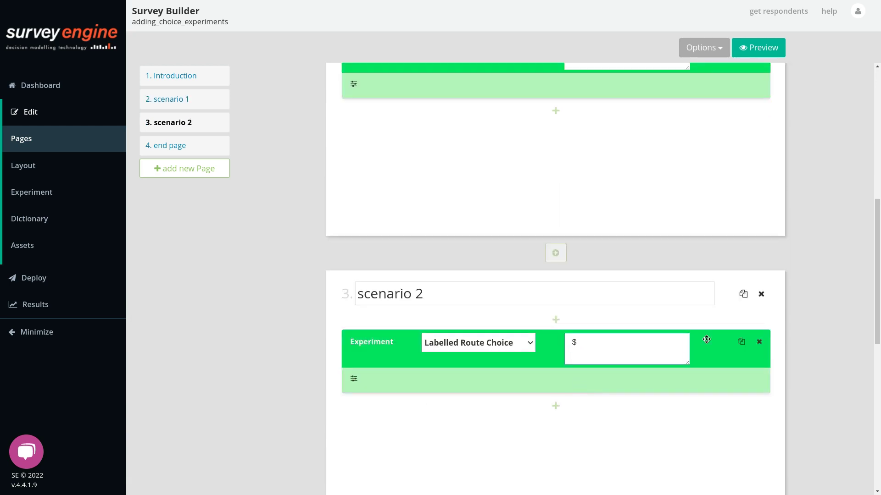